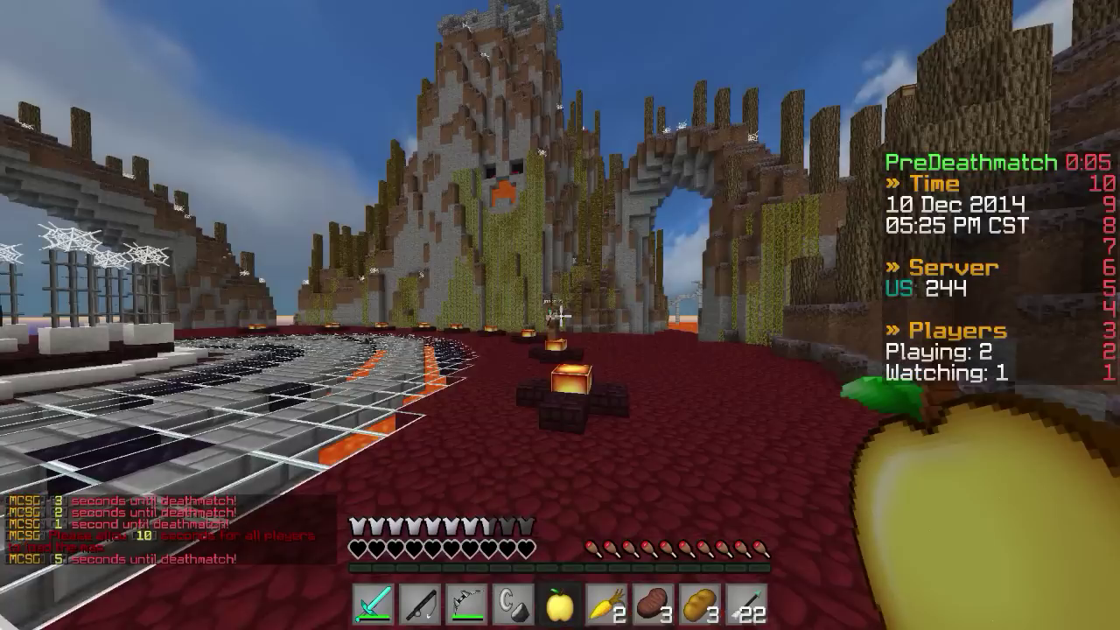
Step: Open the inventory and move the worn armour pieces out of the armour slots
key("e")
left_click(398, 203, "shift")
left_click(390, 157, "shift")
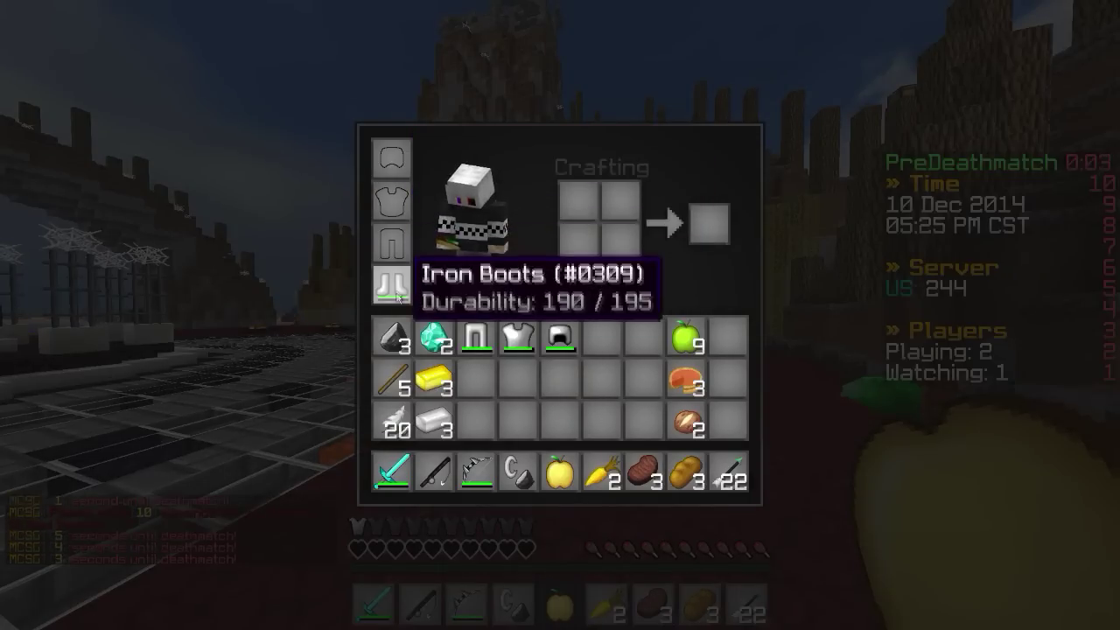
left_click(391, 282, "shift")
key("e")
Step: Equip the bow and shoot arrows towards the opponent across the arena
key("3")
right_click(560, 314)
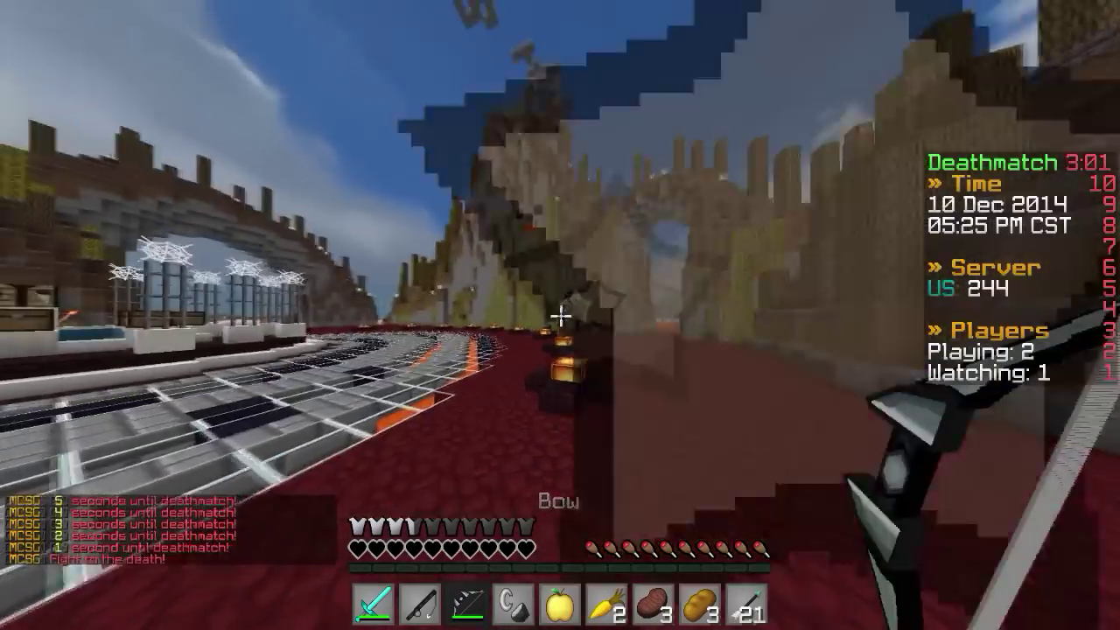
right_click(559, 315)
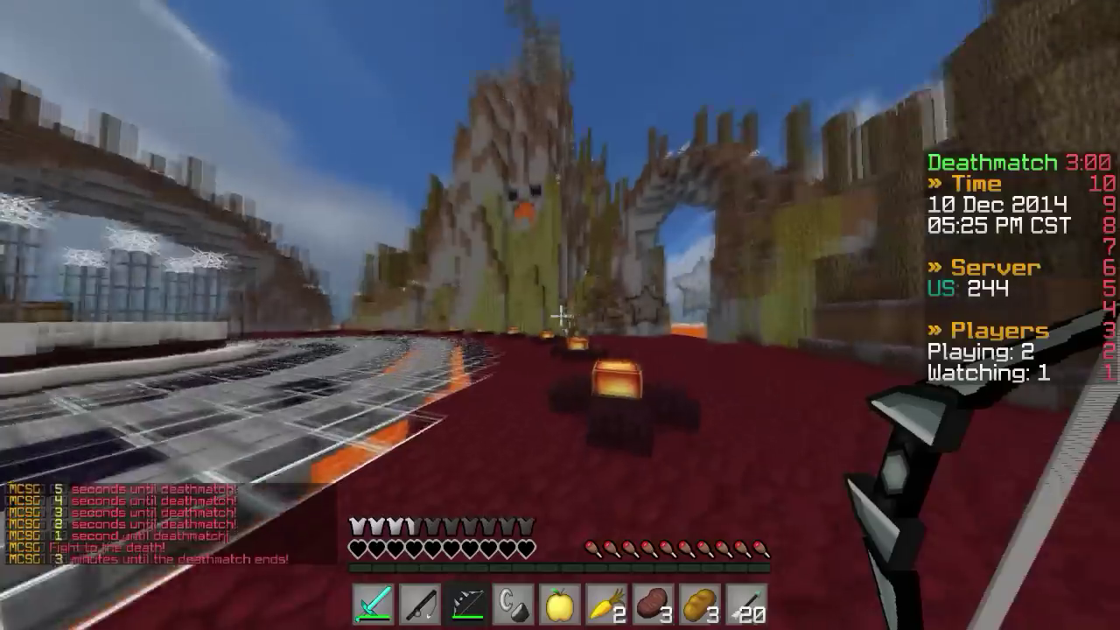
Step: Close in on the opponent, alternating fishing rod casts with diamond sword attacks
key("2")
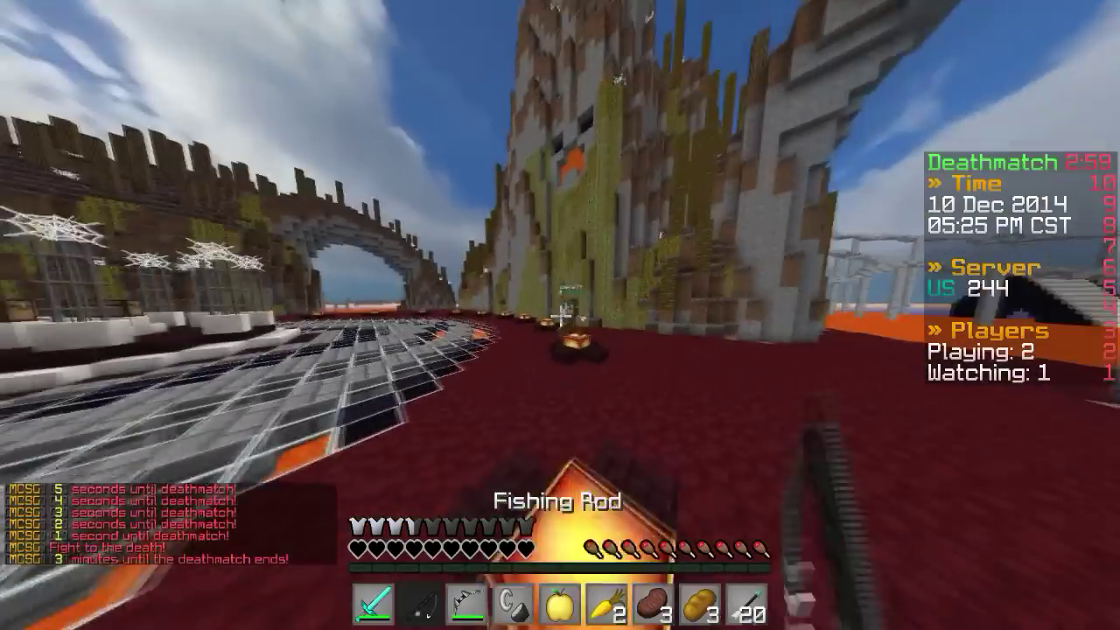
key("1")
key("2")
right_click(560, 315)
key("w")
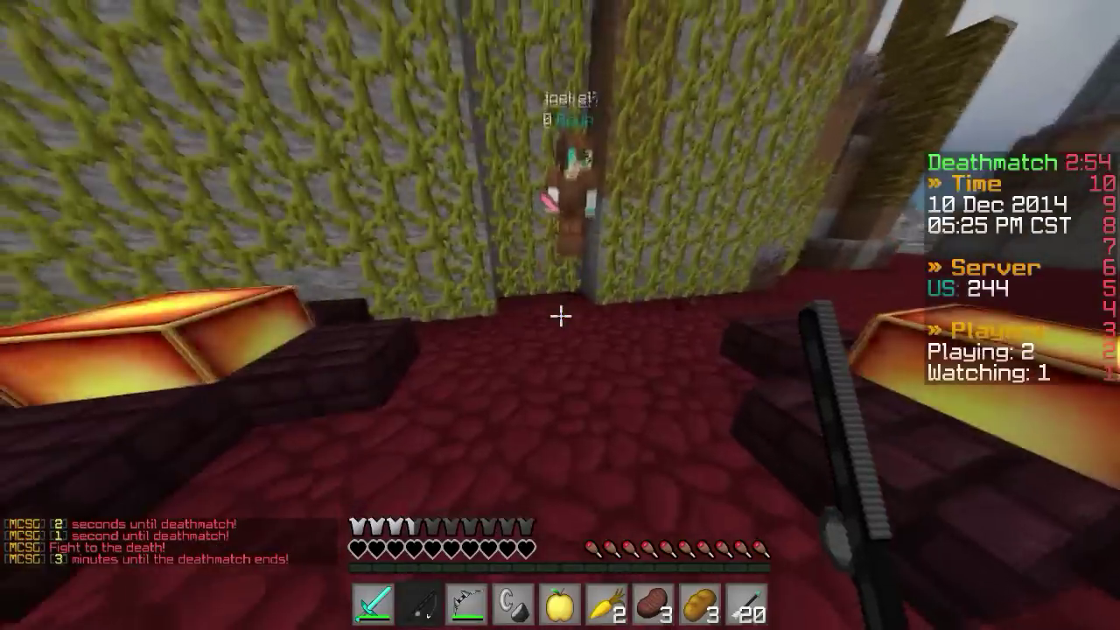
key("1")
key("5")
key("1")
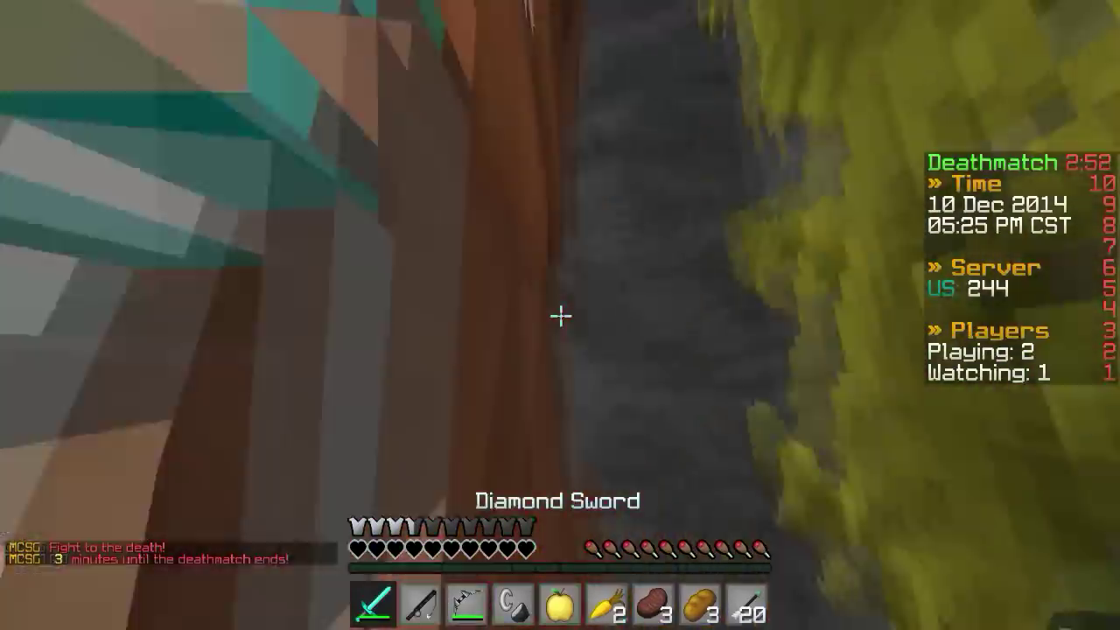
key("2")
key("w")
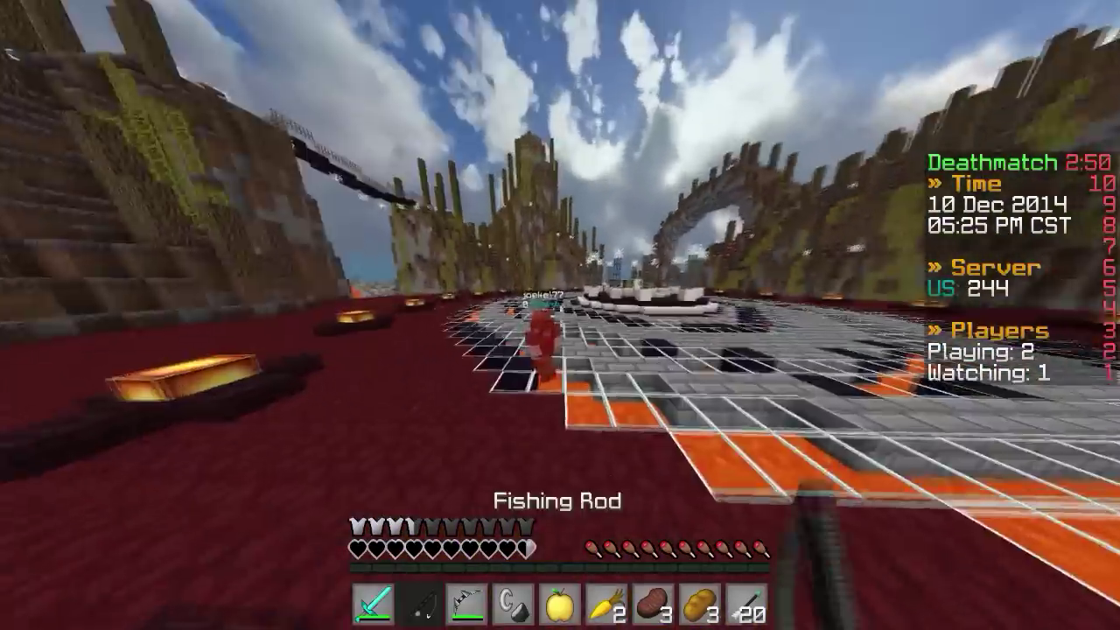
Step: Set the opponent on fire with the flint and steel, and attack with the fishing rod and diamond sword
key("4")
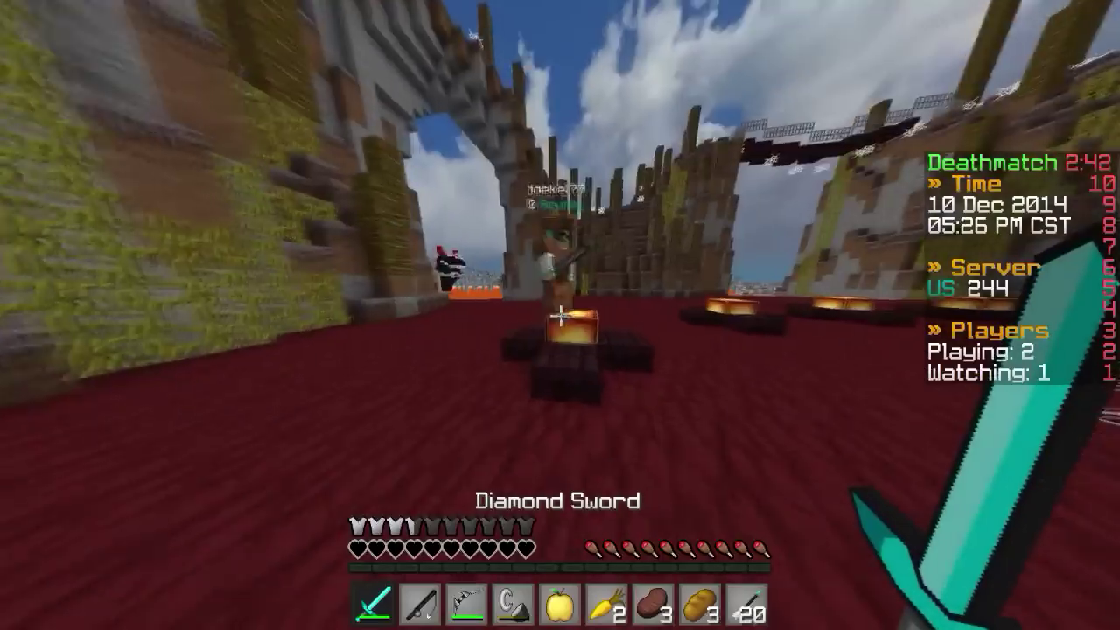
key("2")
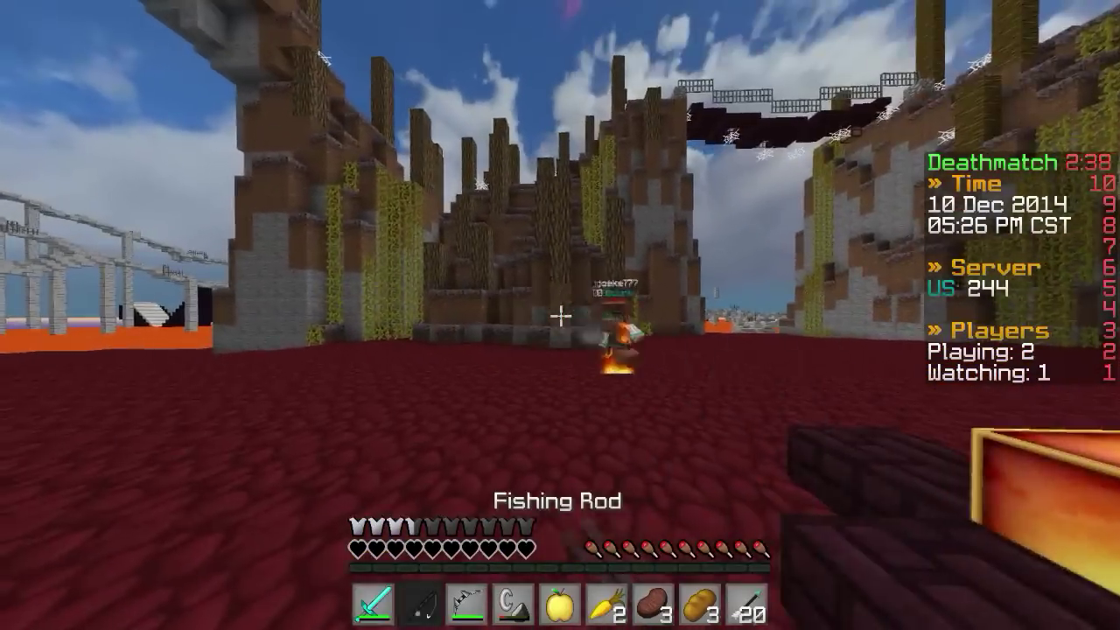
key("1")
key("2")
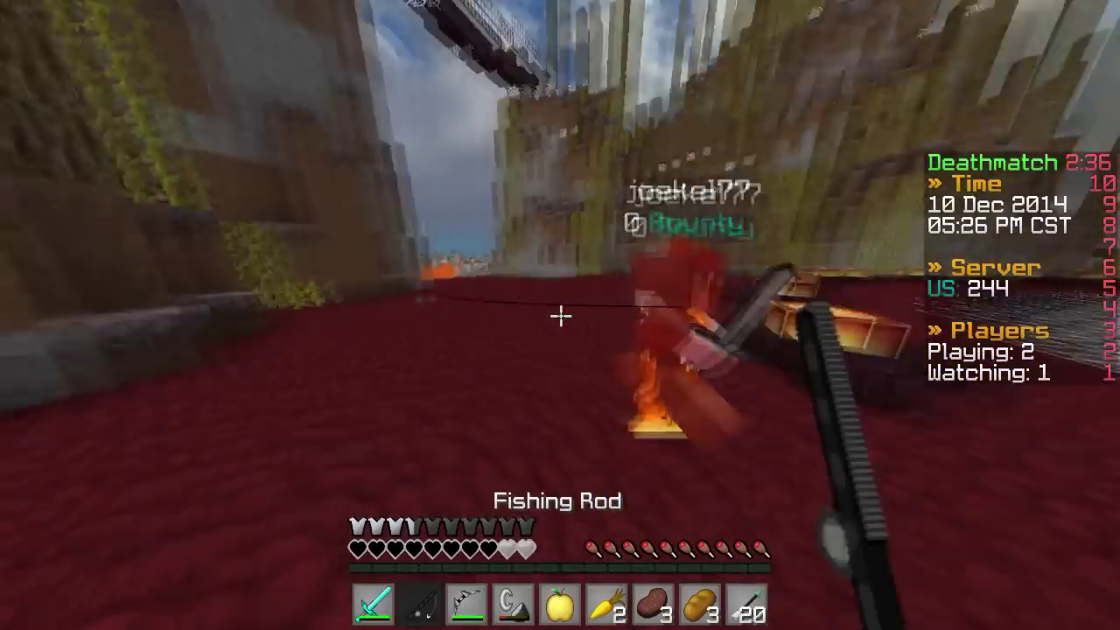
key("1")
left_click(559, 315)
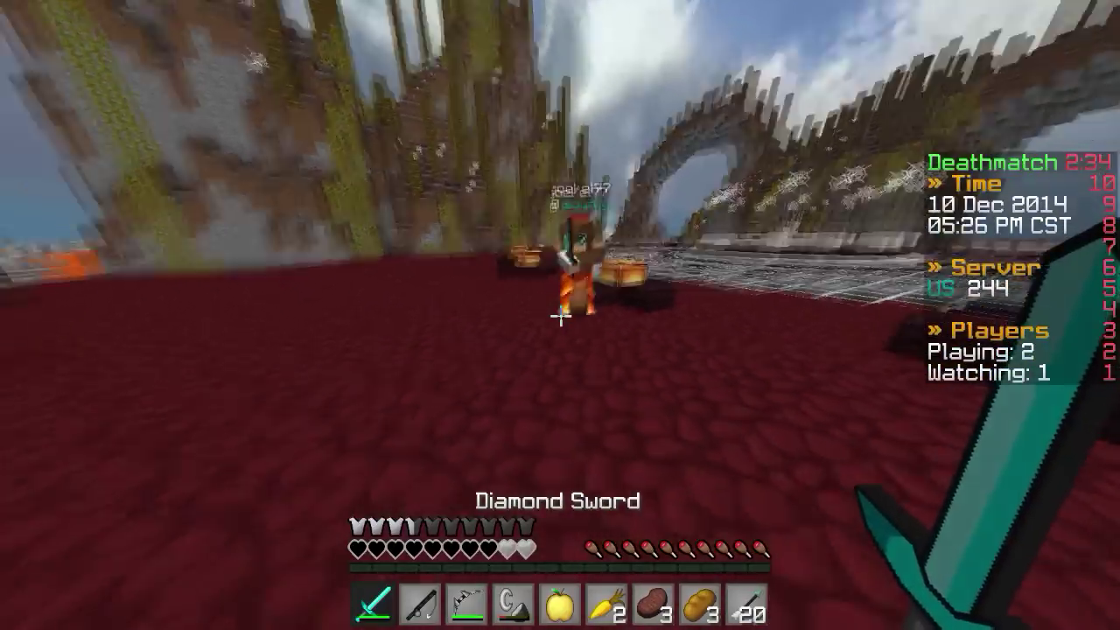
Step: Use the flint and steel on the opponent again and chase with the fishing rod to finish the deathmatch
key("4")
right_click(560, 315)
key("2")
key("w")
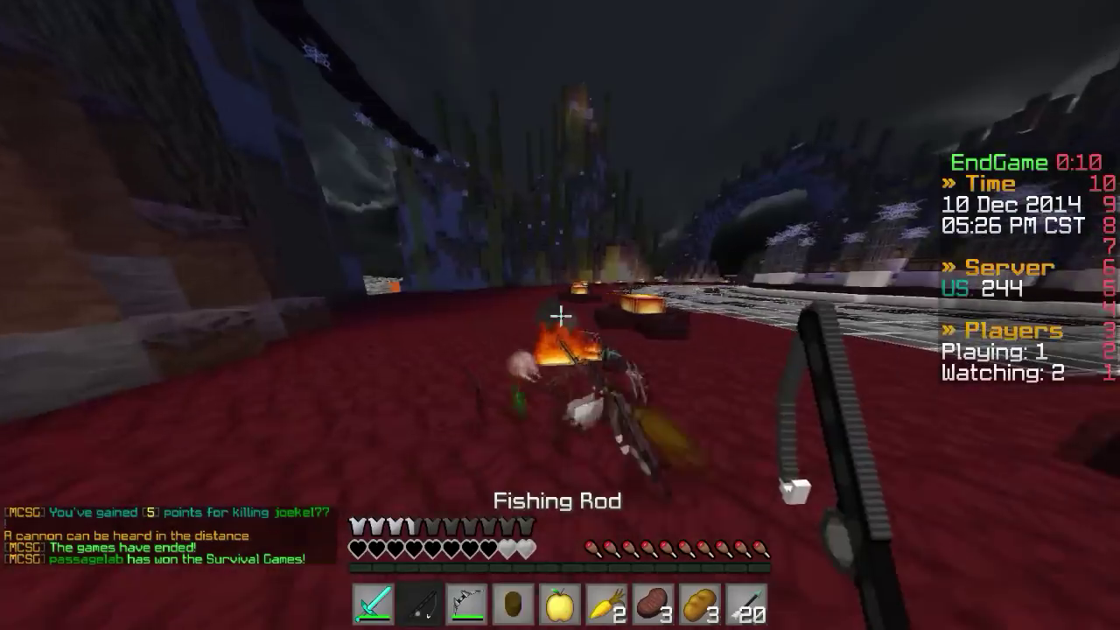
Step: Drop the bowl from the hotbar
key("4")
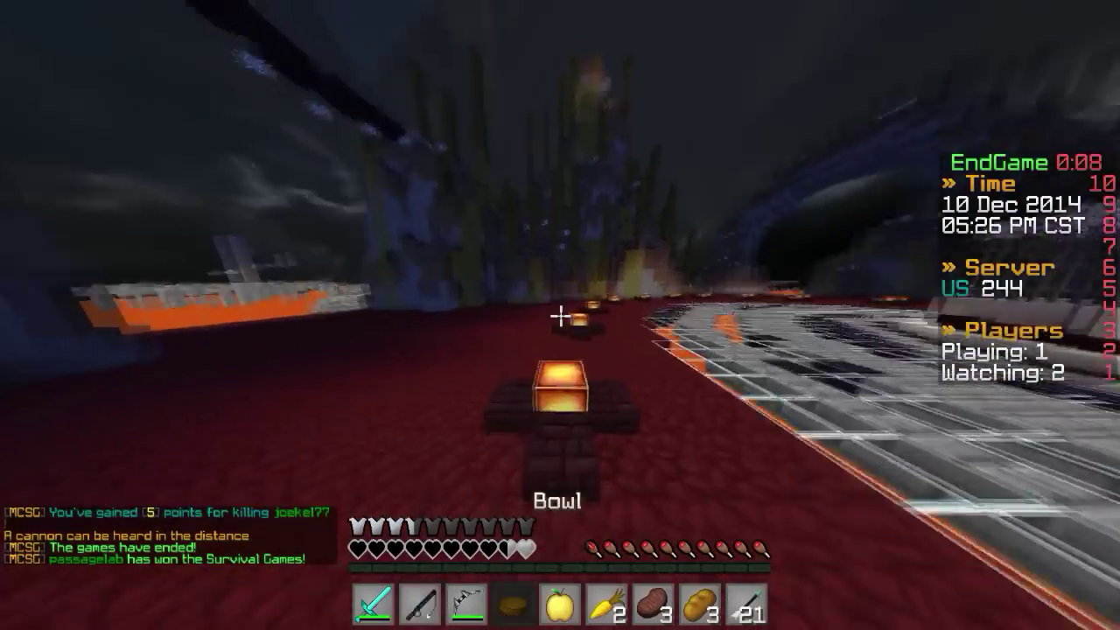
key("q")
key("7")
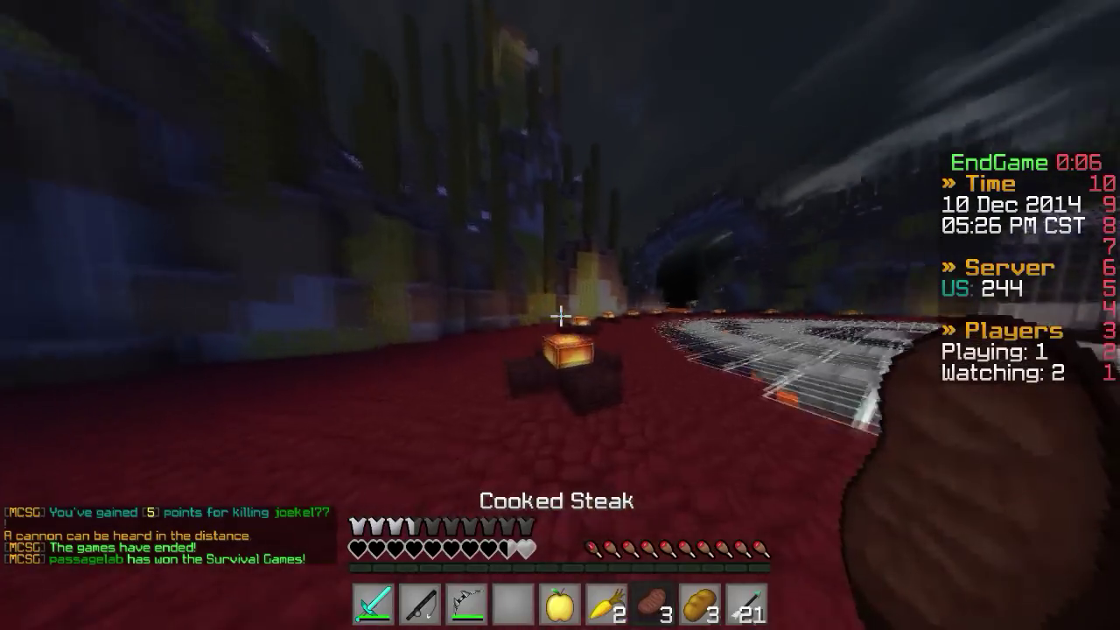
key("8")
key("7")
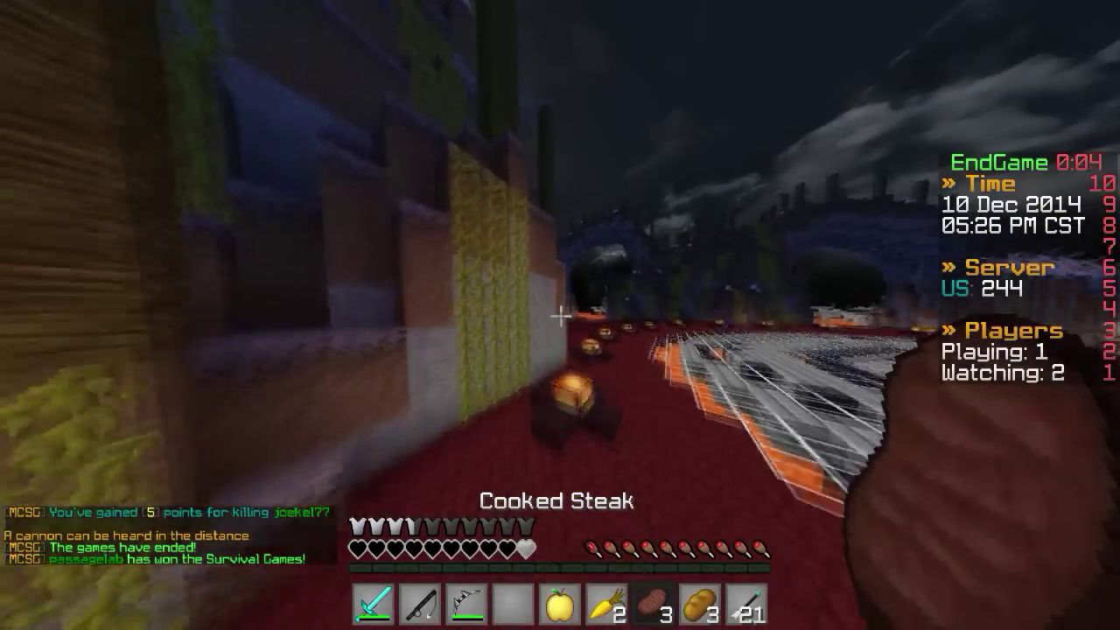
key("6")
key("5")
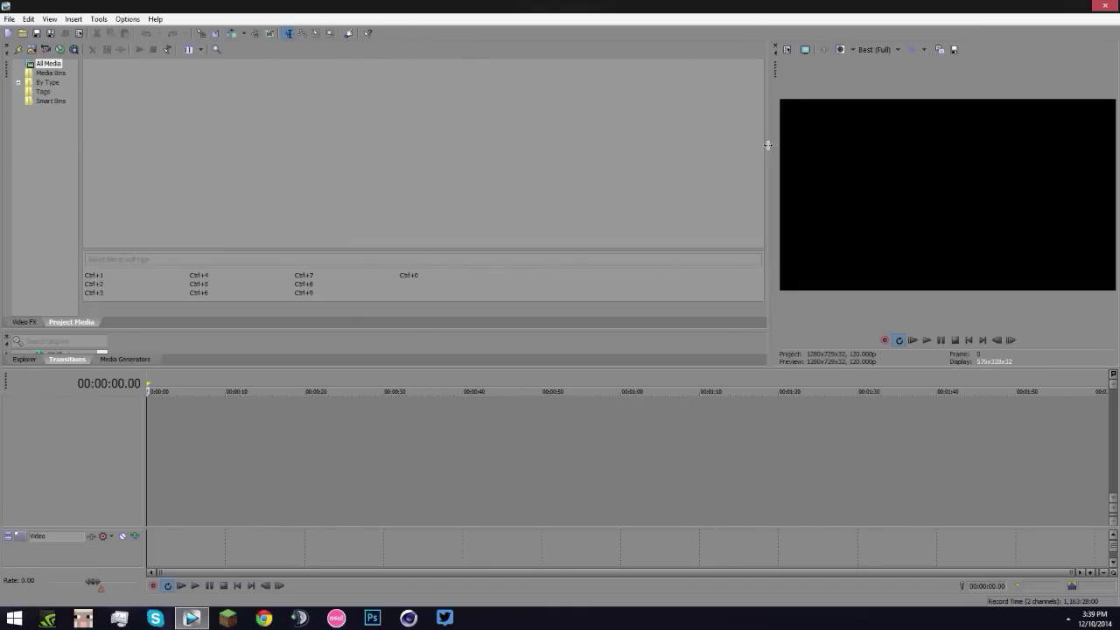
Step: Enlarge the video preview area by narrowing the project media area beside it
left_click_drag(767, 144, 437, 149)
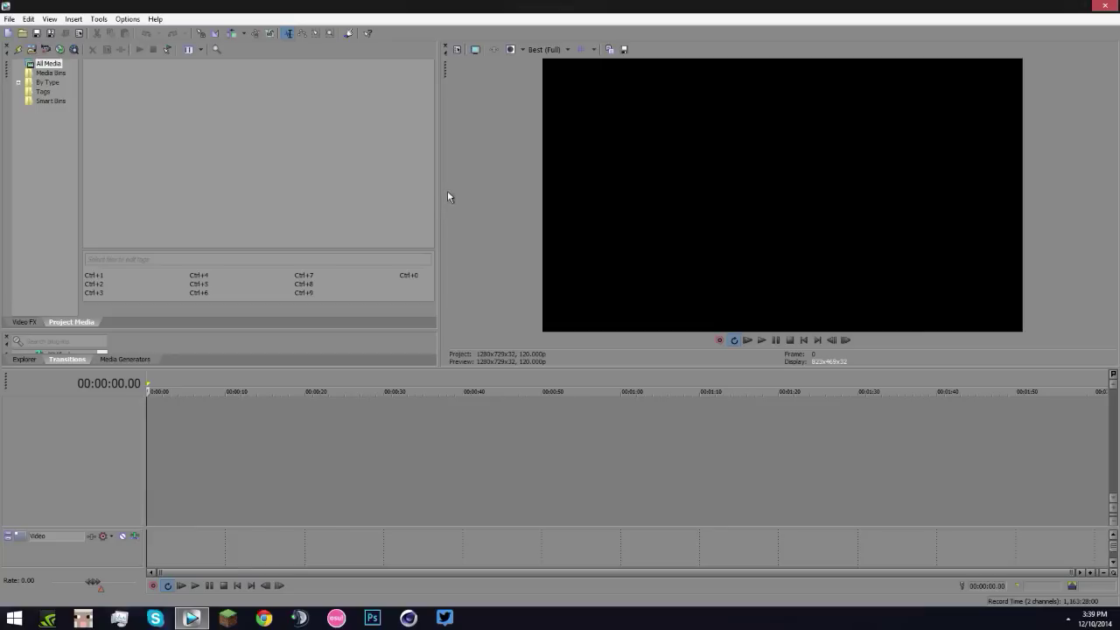
left_click_drag(439, 189, 491, 190)
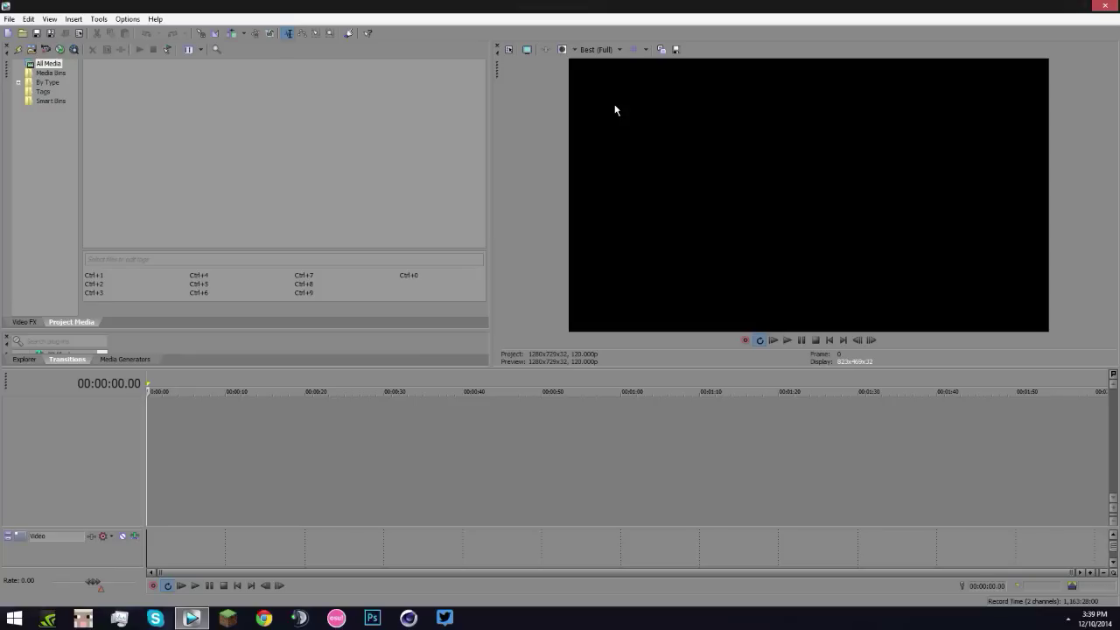
left_click(28, 19)
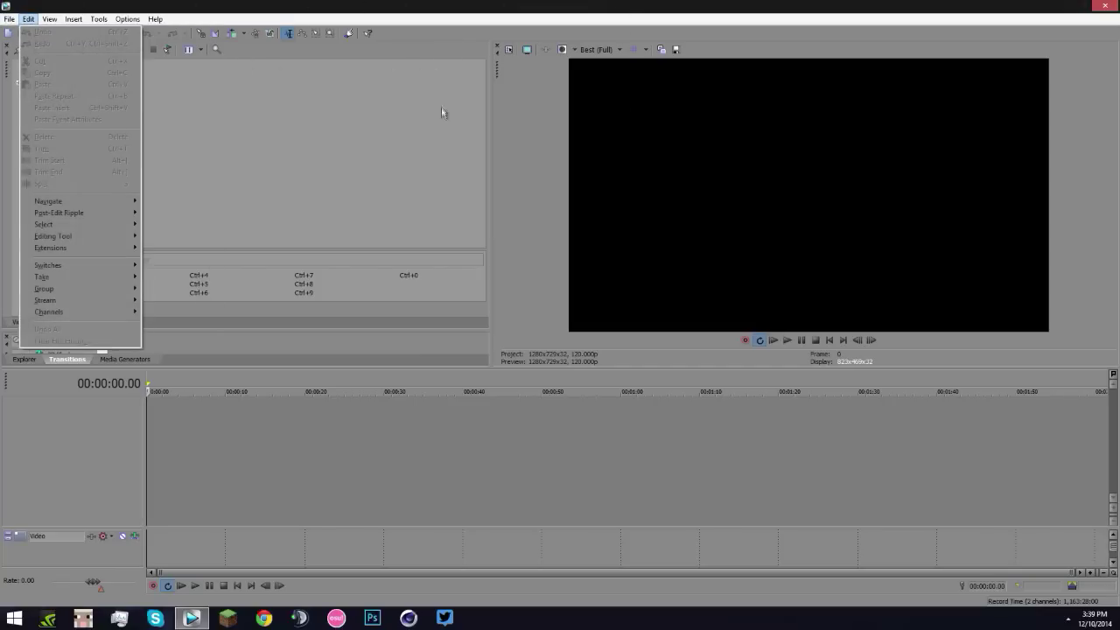
left_click(490, 115)
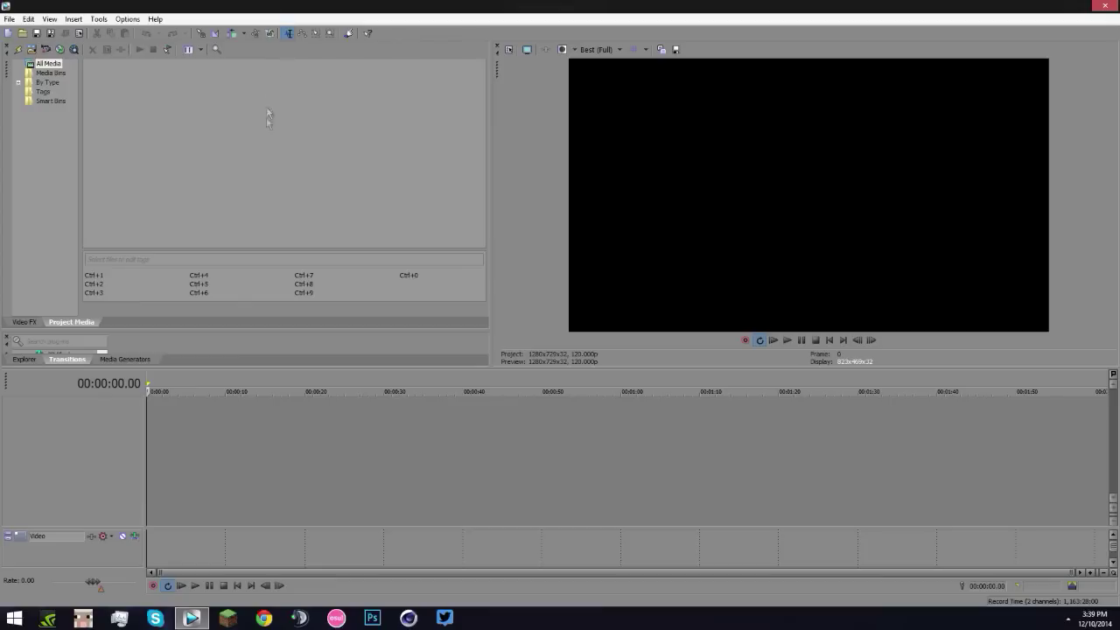
Step: Open the recording "Desktop 11.14.2014 - 16.17.13.32" so that it is placed on the timeline
left_click(14, 21)
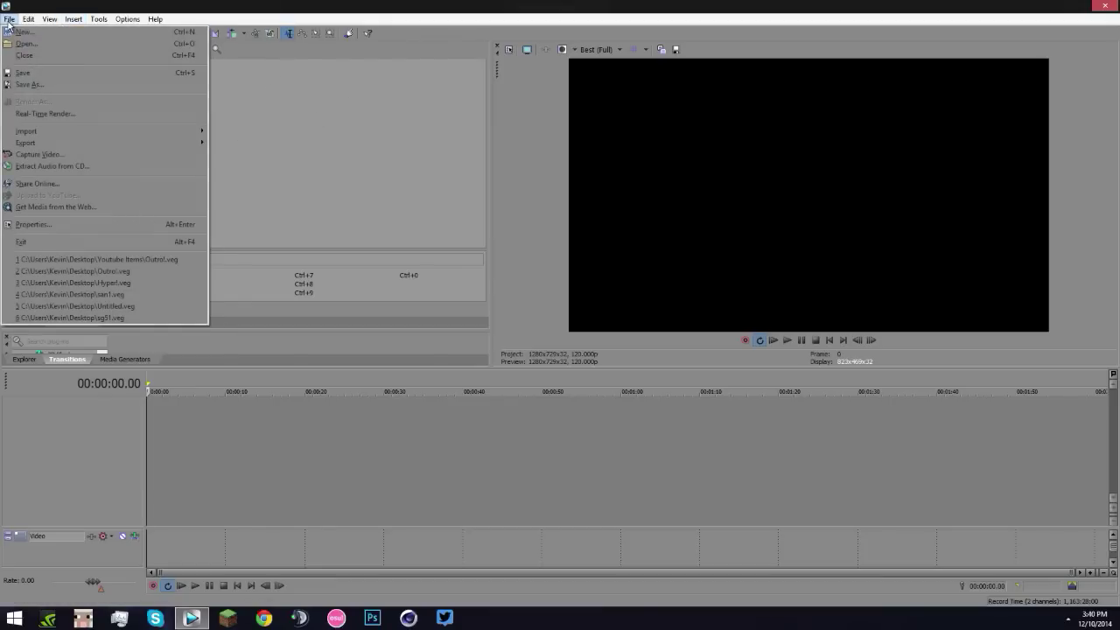
left_click(26, 44)
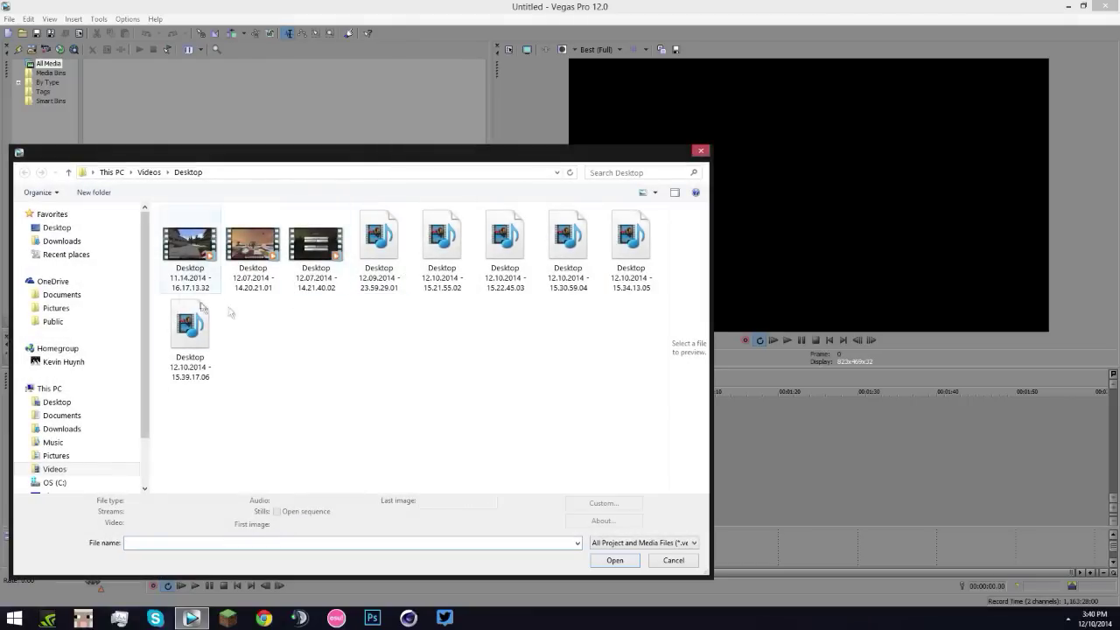
double_click(189, 249)
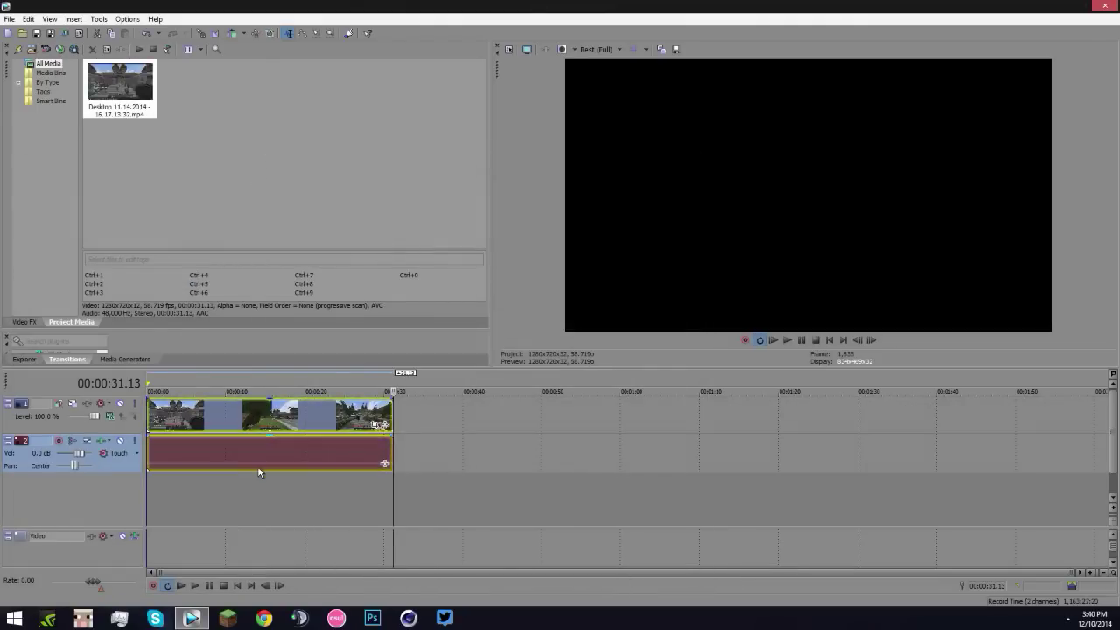
Step: Set the loop region over the whole clip and place the playhead at 00:00:17.25
double_click(257, 490)
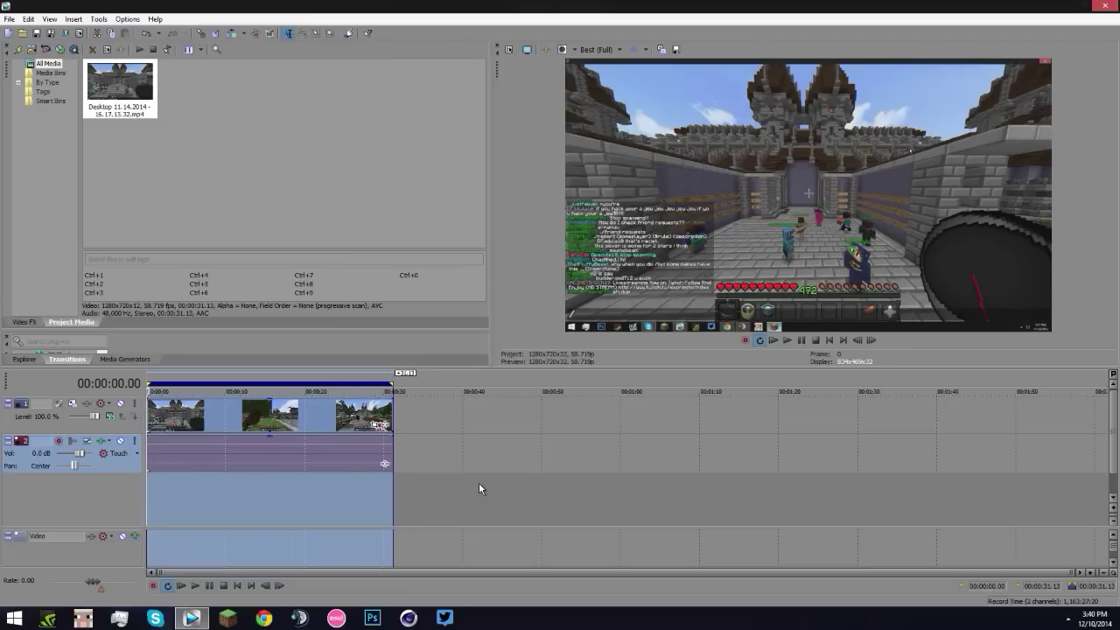
left_click(479, 482)
left_click(283, 497)
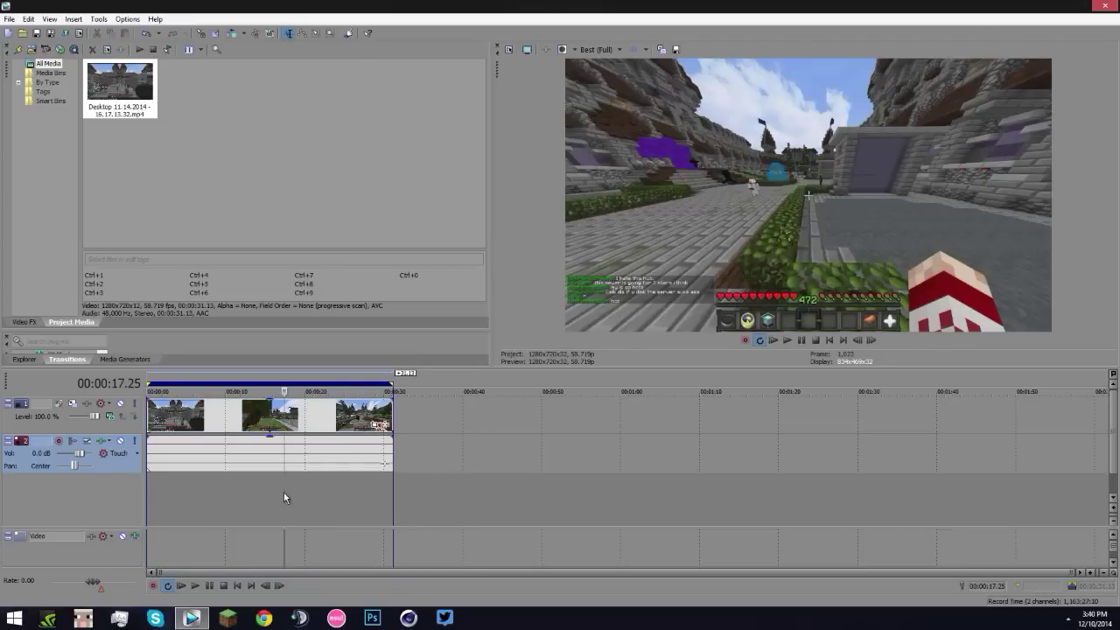
Step: In the video clip's properties, enable Reduce interlace flicker, leave Maintain aspect ratio enabled, and accept the settings
right_click(299, 416)
left_click(382, 409)
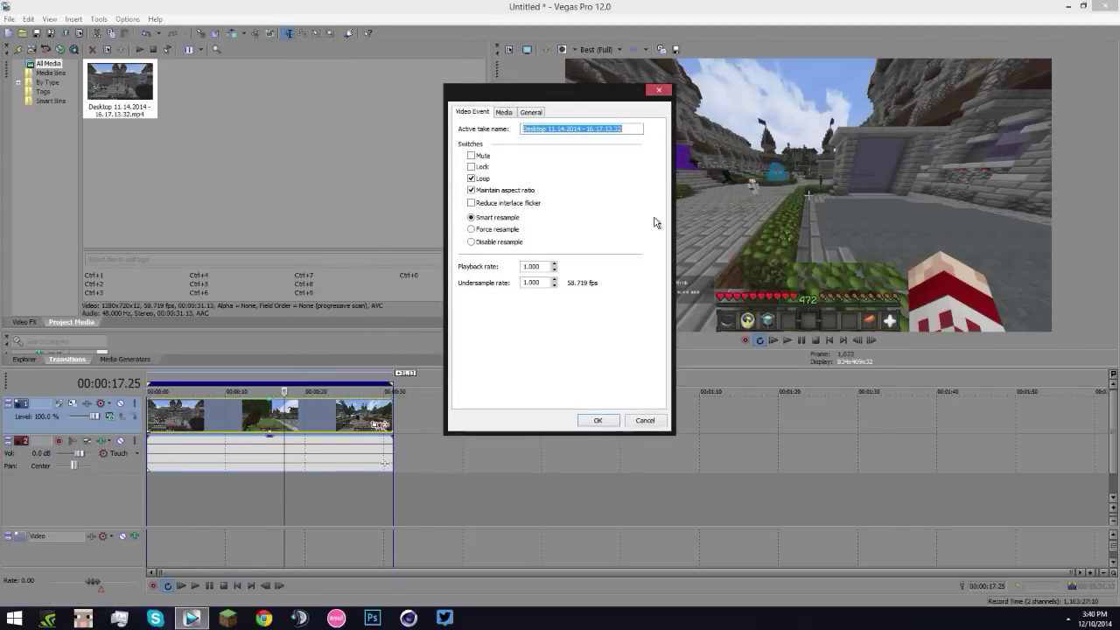
left_click(535, 190)
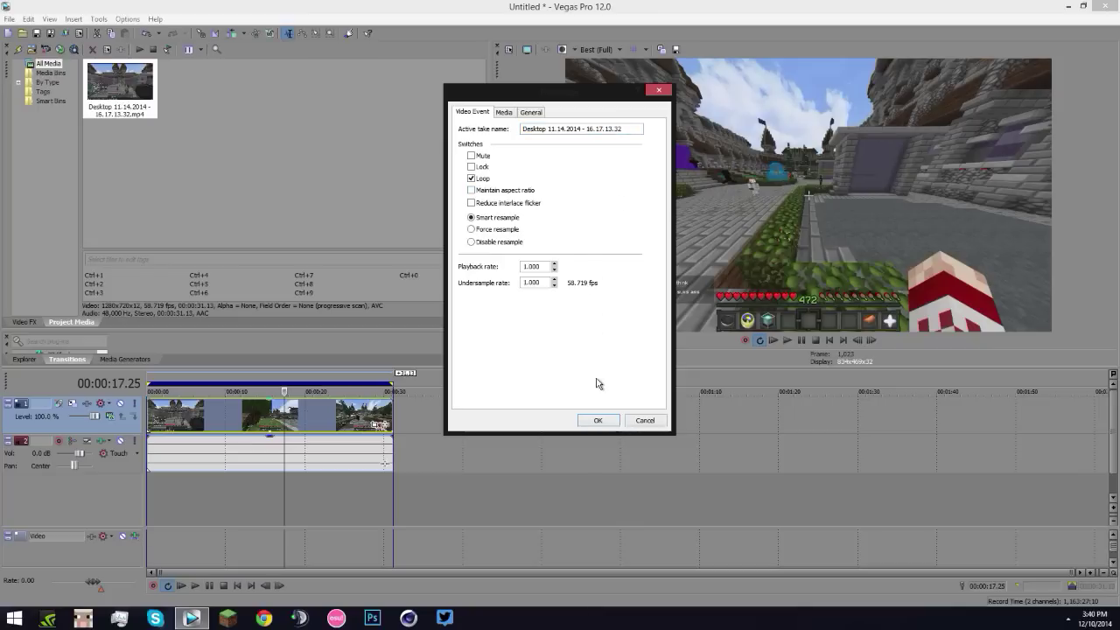
left_click(510, 203)
left_click(528, 190)
left_click(509, 114)
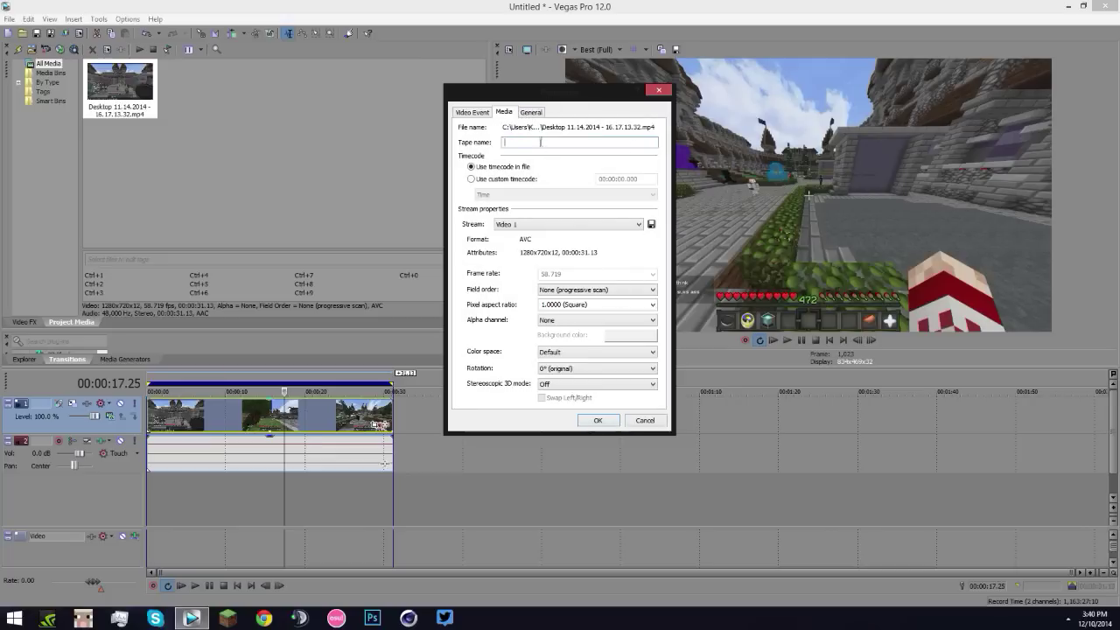
left_click(533, 114)
left_click(599, 419)
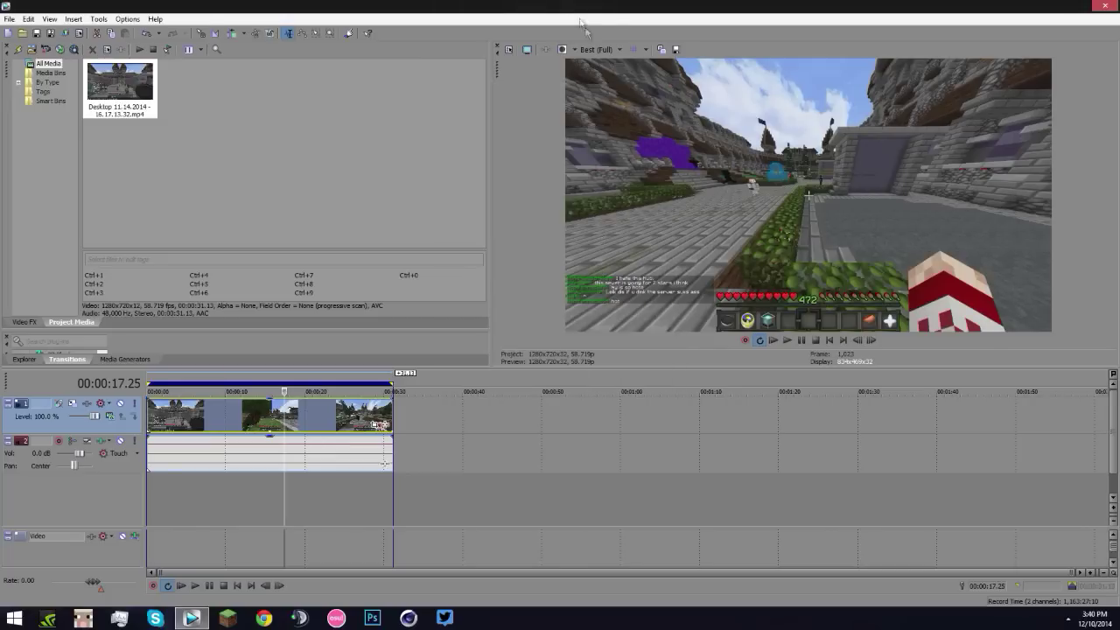
Step: Open the project's video properties and apply the HD 720-60p (1280x720, 59.940 fps) template
left_click(509, 50)
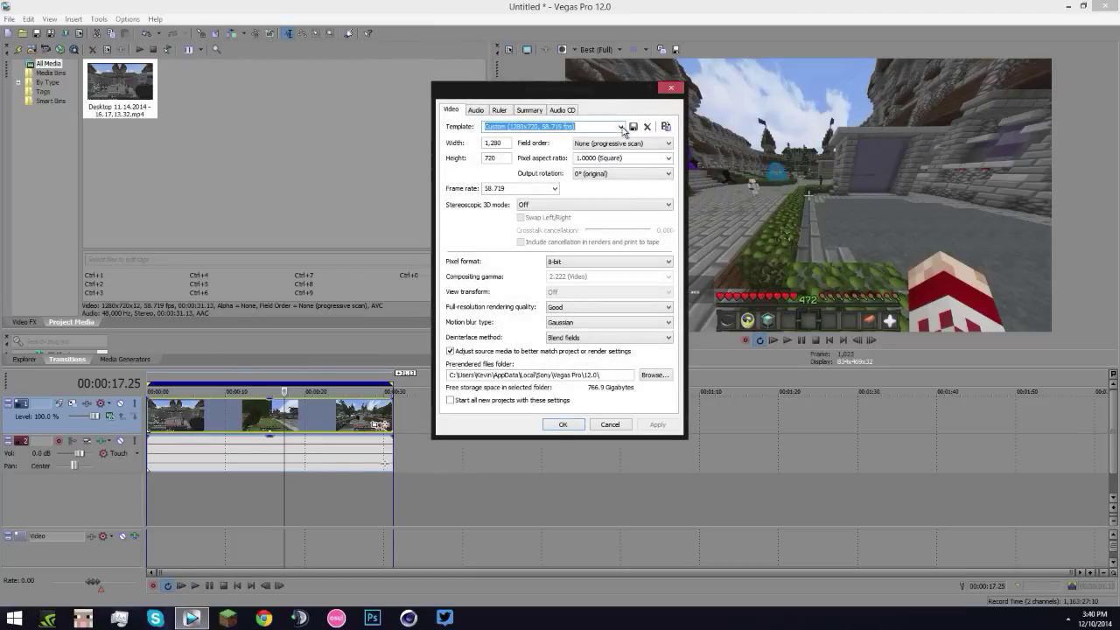
left_click(618, 128)
scroll(560, 315, "down", 5)
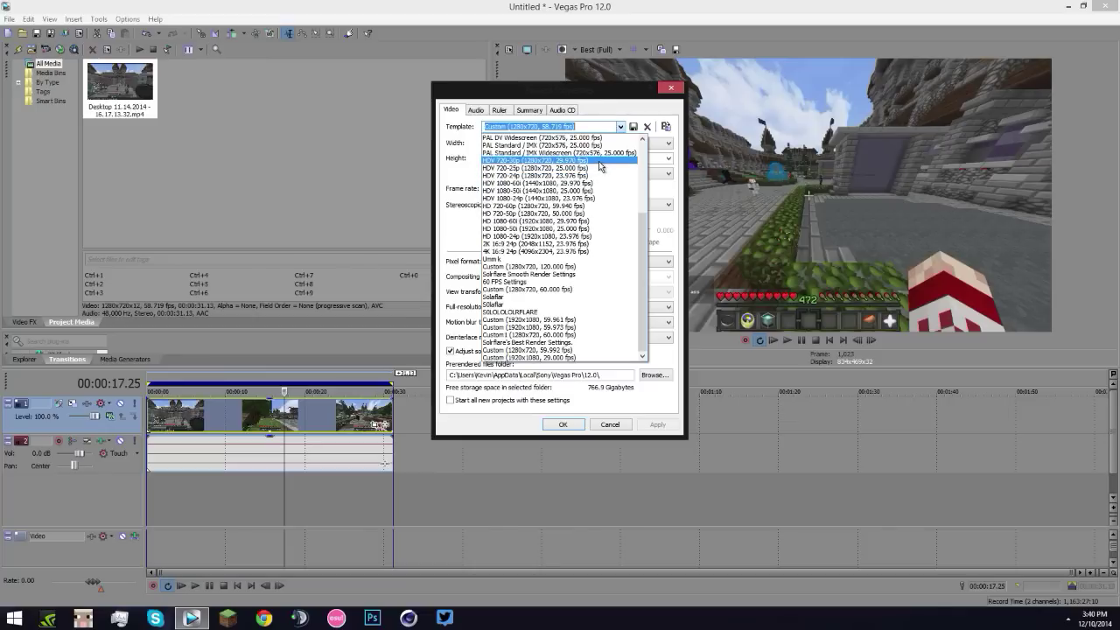
left_click(596, 206)
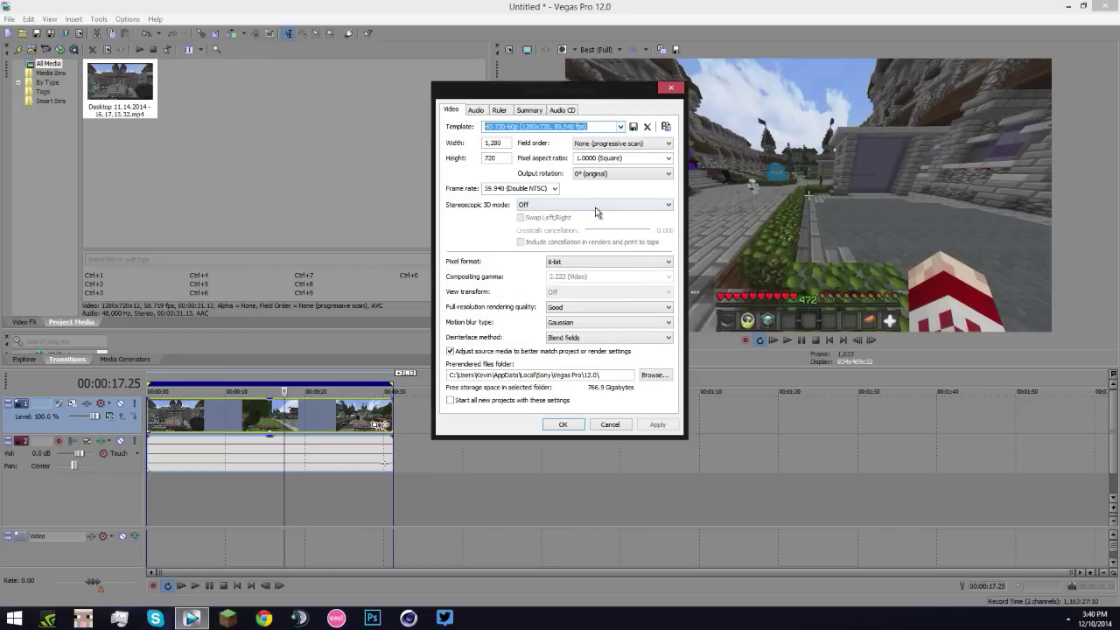
Step: Set the project's field order to Upper field first and its frame rate to 60
left_click(632, 145)
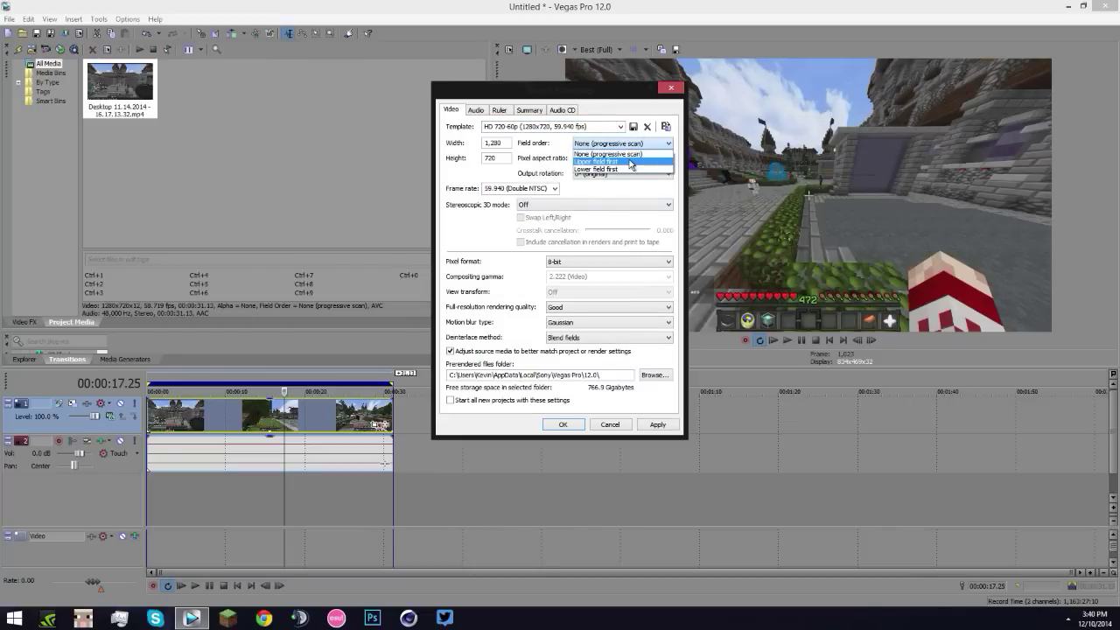
left_click(630, 161)
left_click(526, 189)
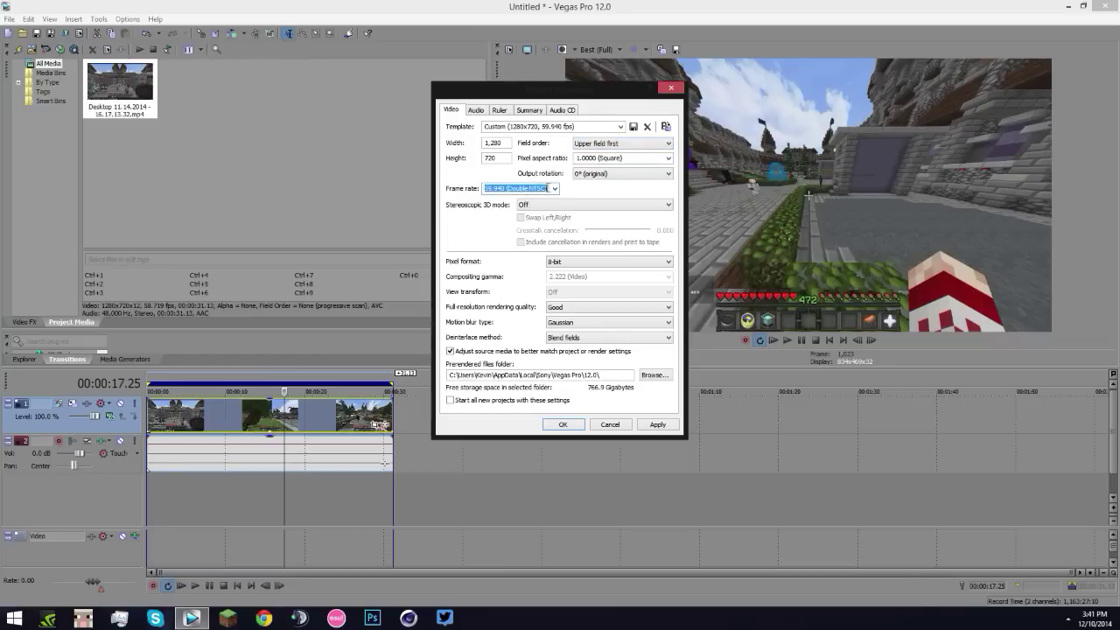
type("60")
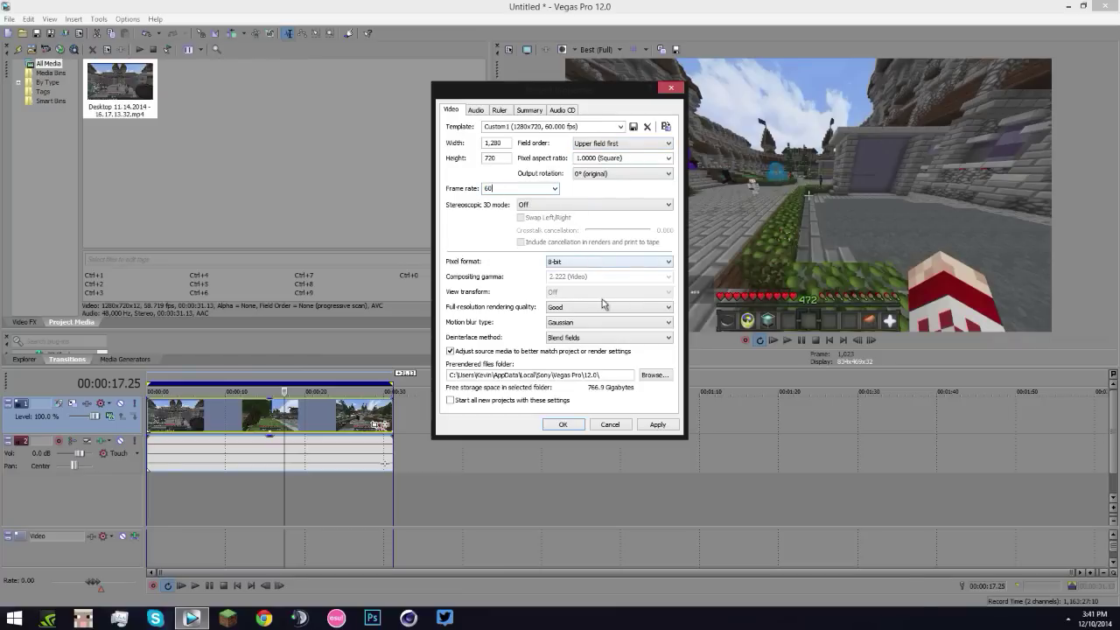
Step: Set the project's full-resolution rendering quality to Best, then apply and accept the project properties
left_click(602, 306)
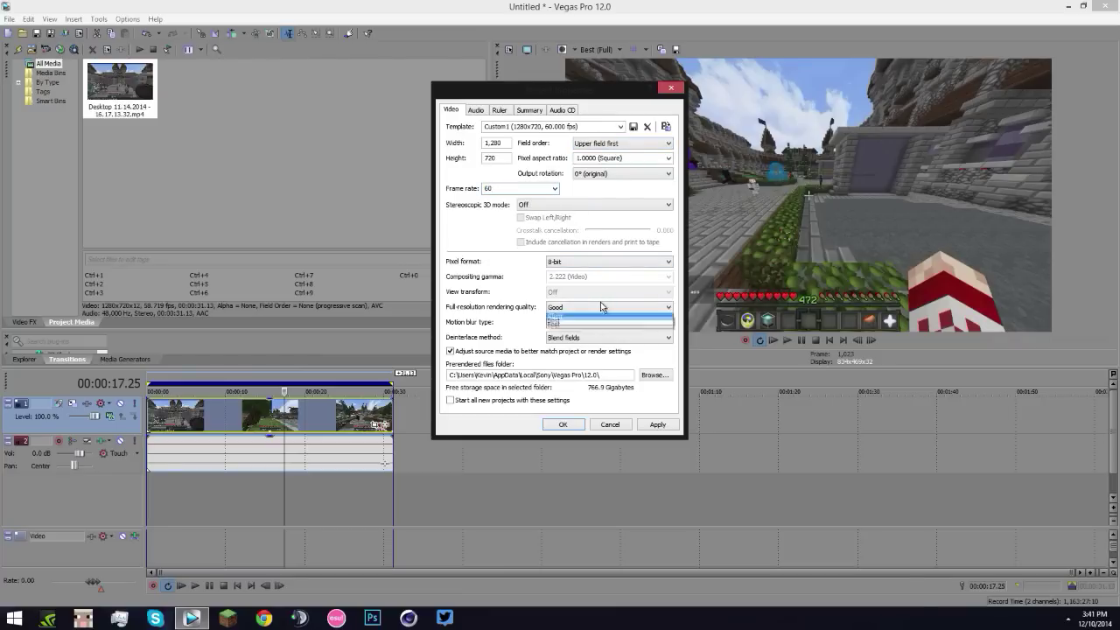
left_click(601, 346)
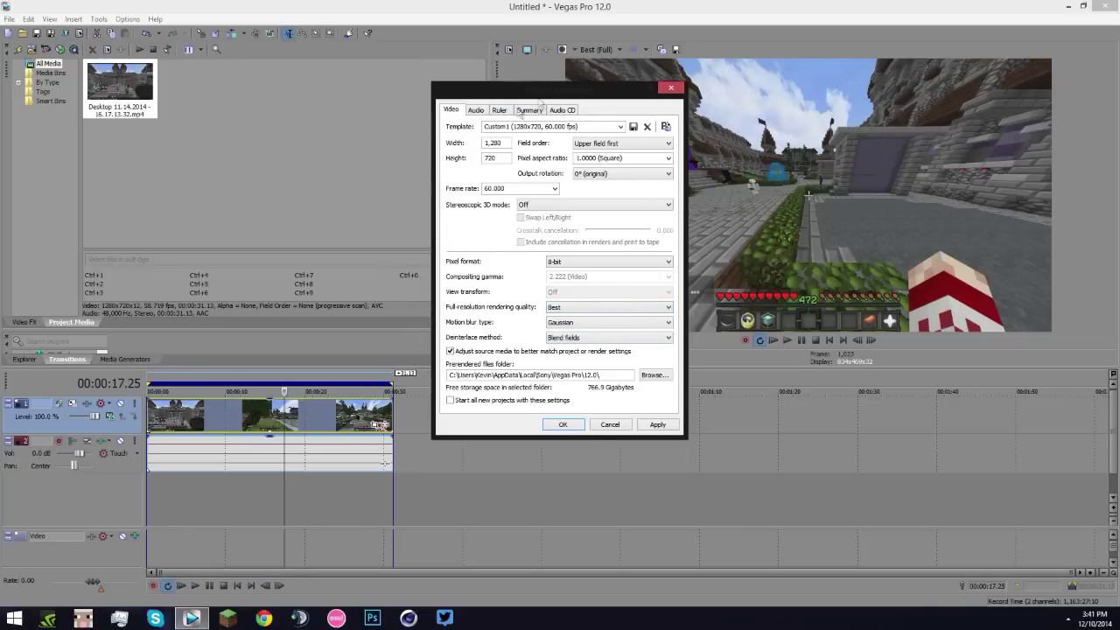
left_click(657, 424)
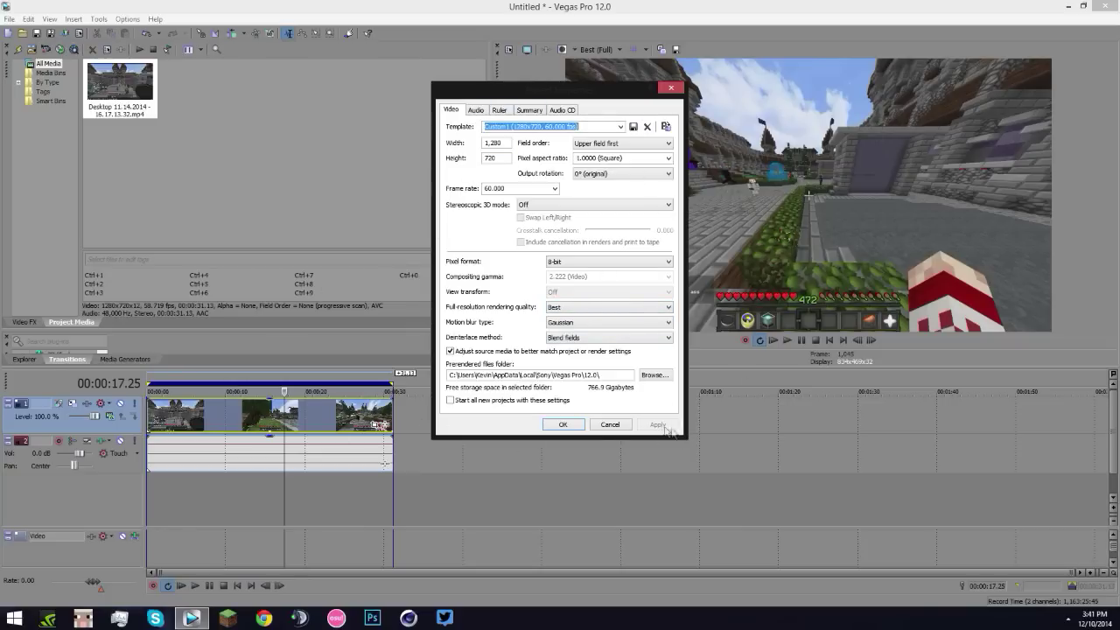
left_click(563, 424)
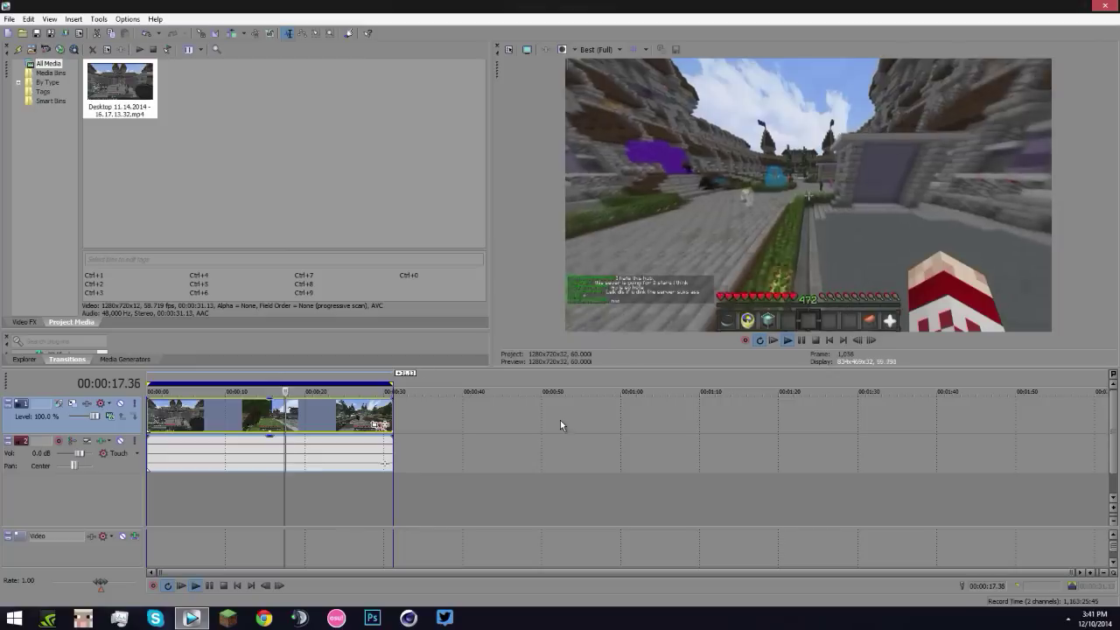
Step: Place the playhead at 00:00:17.17 and open the Render As settings for the project
left_click(265, 453)
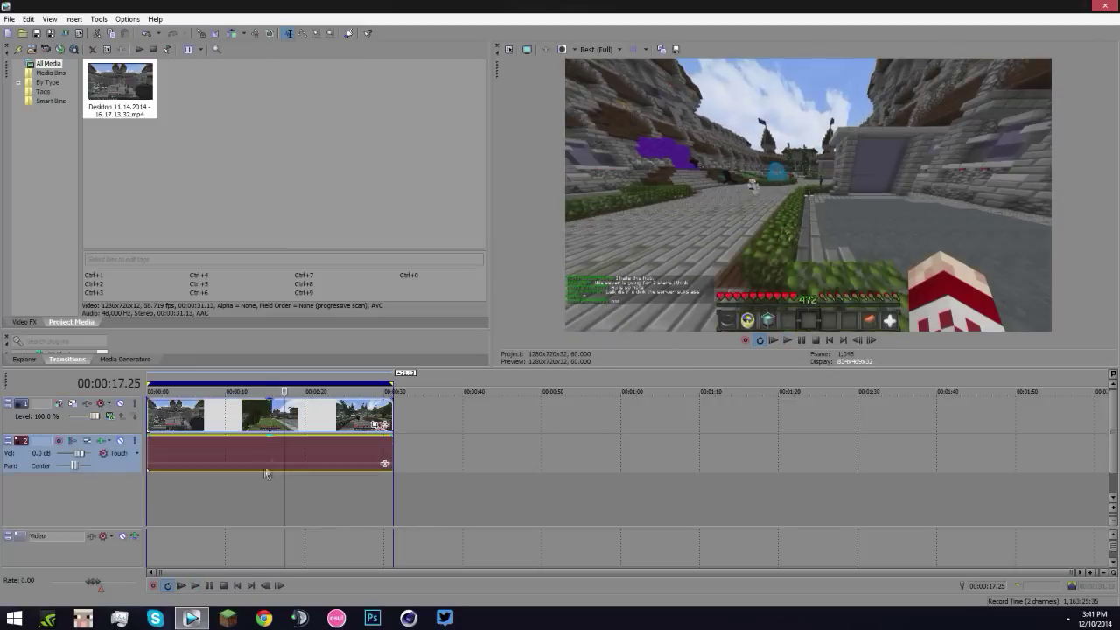
left_click(282, 481)
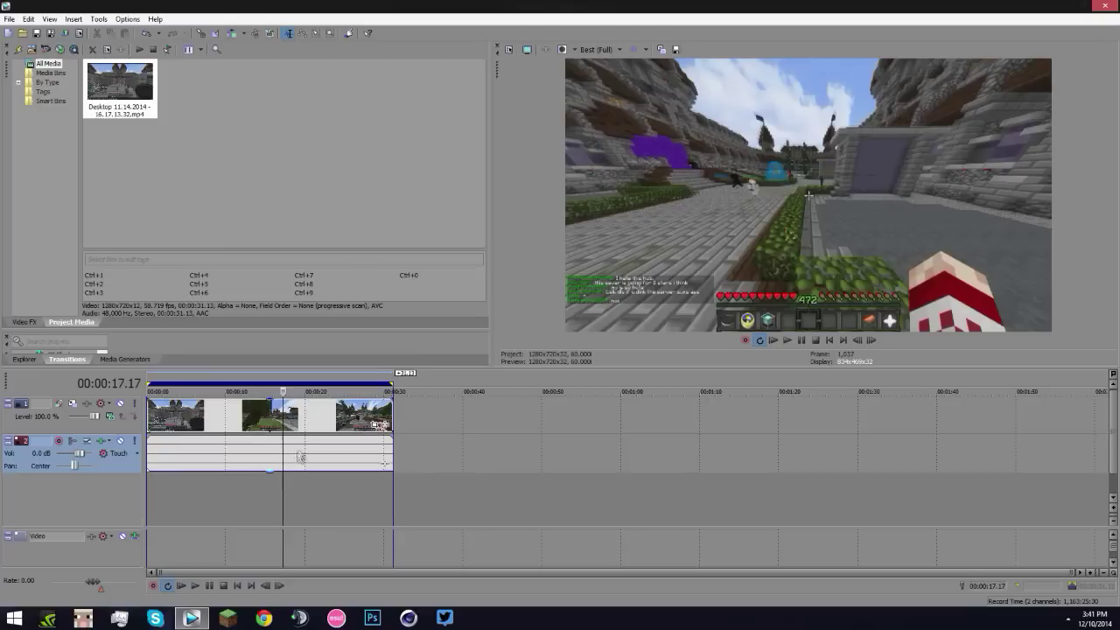
left_click(8, 19)
left_click(108, 101)
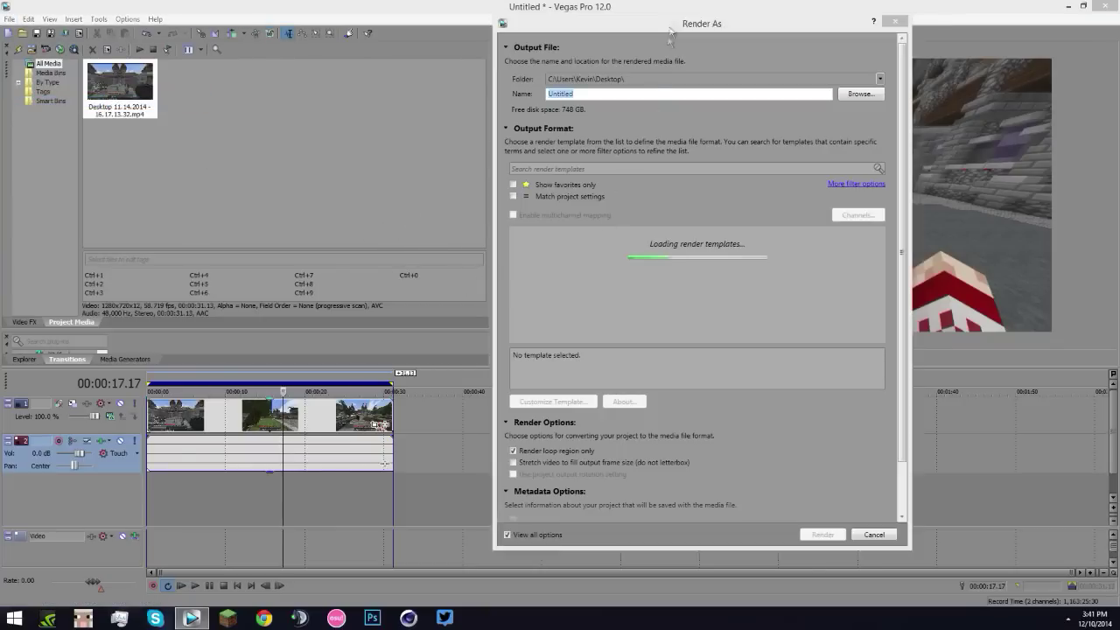
left_click_drag(669, 27, 553, 14)
Step: Choose the Internet 1280x720-30p render template from the Sony AVC/MVC formats
scroll(767, 247, "down", 1)
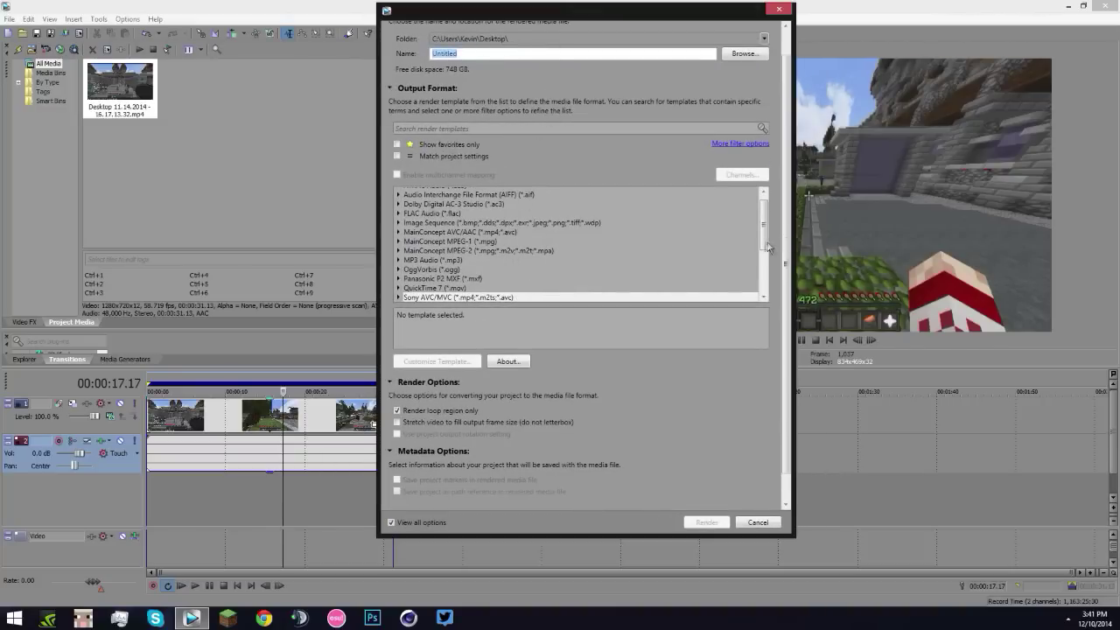
scroll(767, 236, "up", 1)
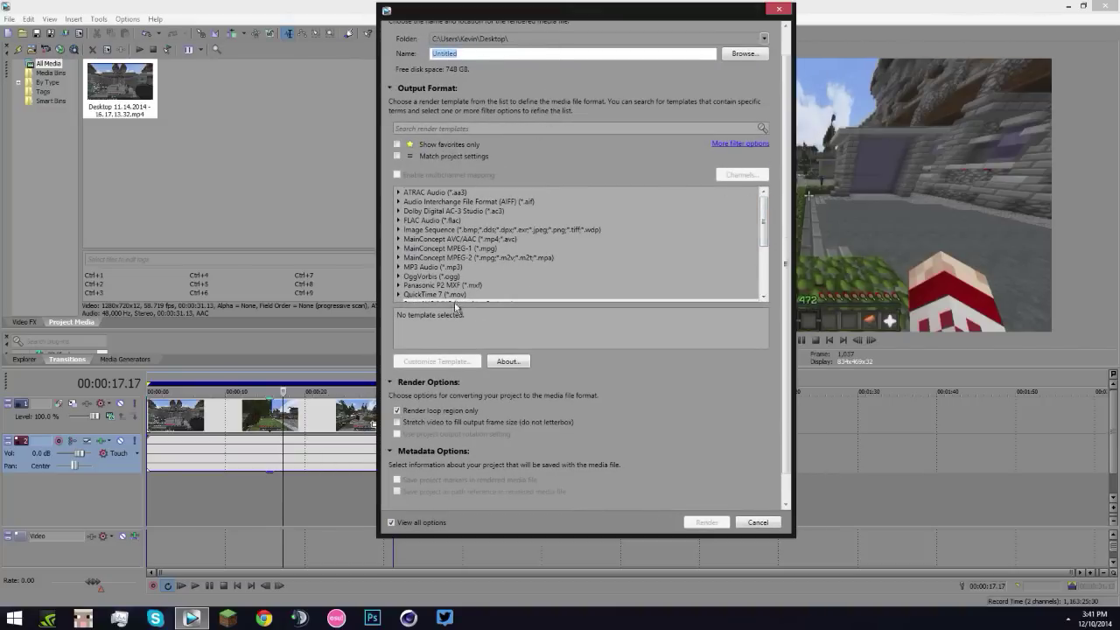
left_click_drag(766, 212, 776, 256)
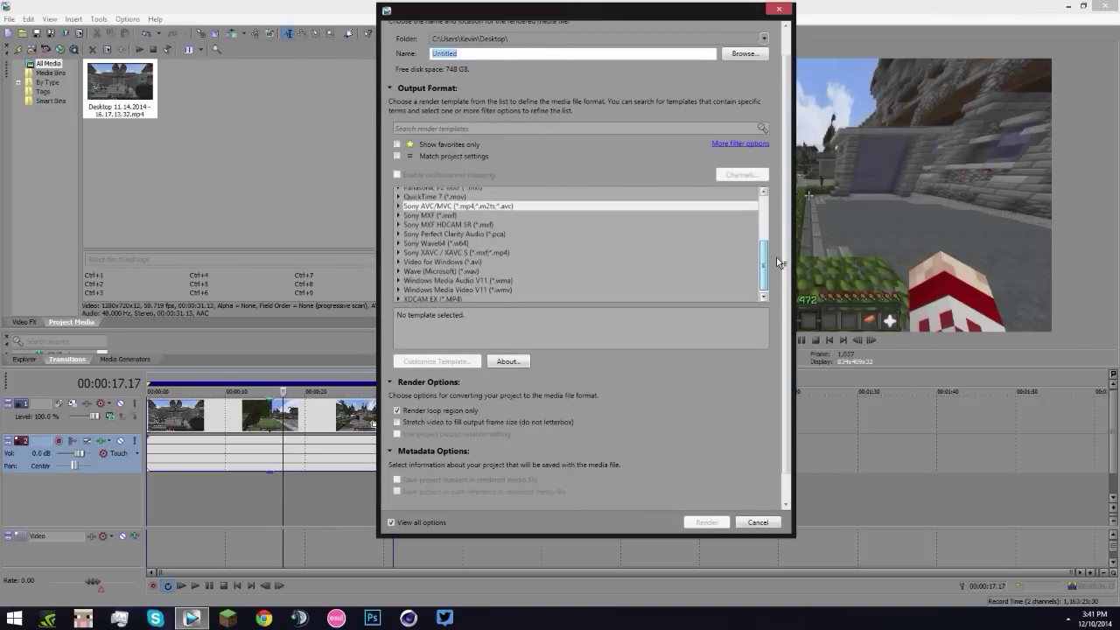
left_click(401, 208)
scroll(472, 227, "down", 1)
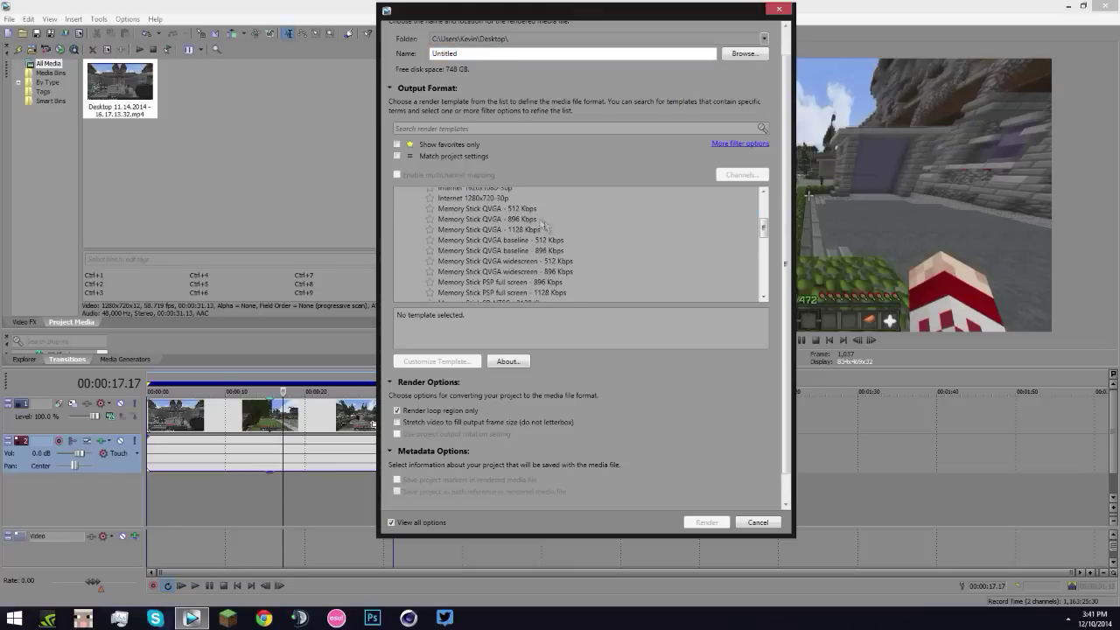
scroll(473, 227, "up", 1)
left_click(493, 227)
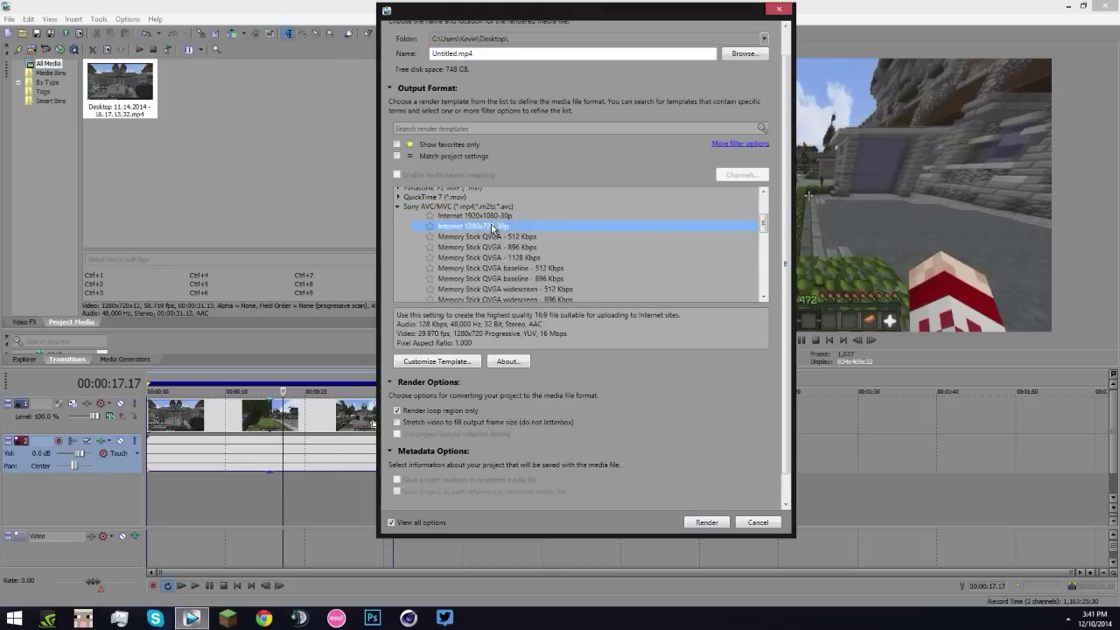
Step: Customize the render template with a frame rate of 30 and the Automatic (recommended) encode mode
left_click(473, 361)
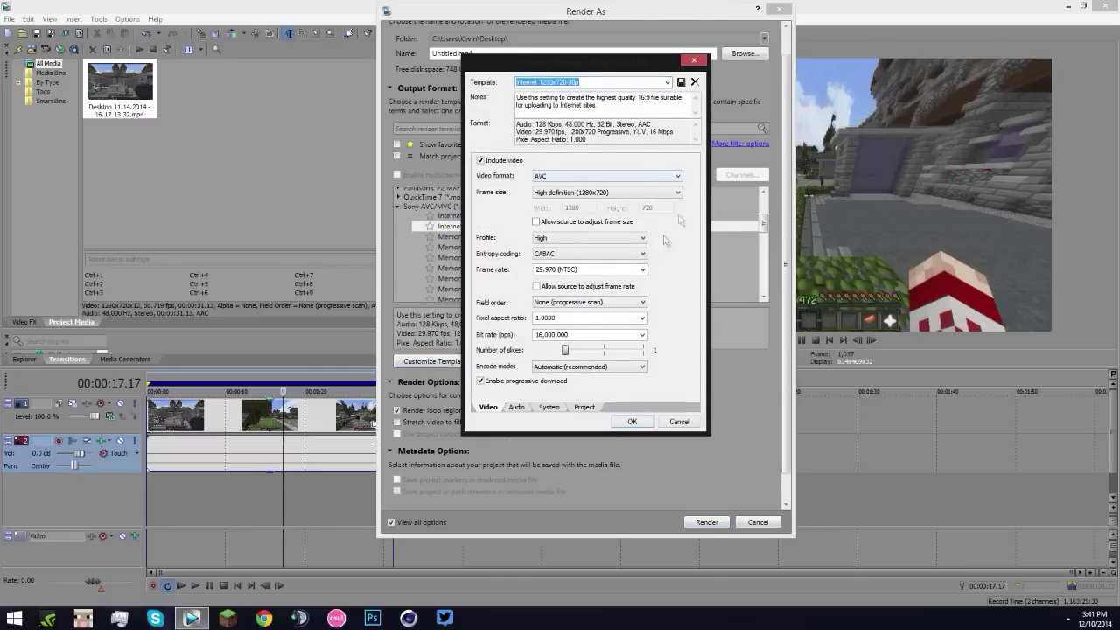
left_click(612, 269)
type("3")
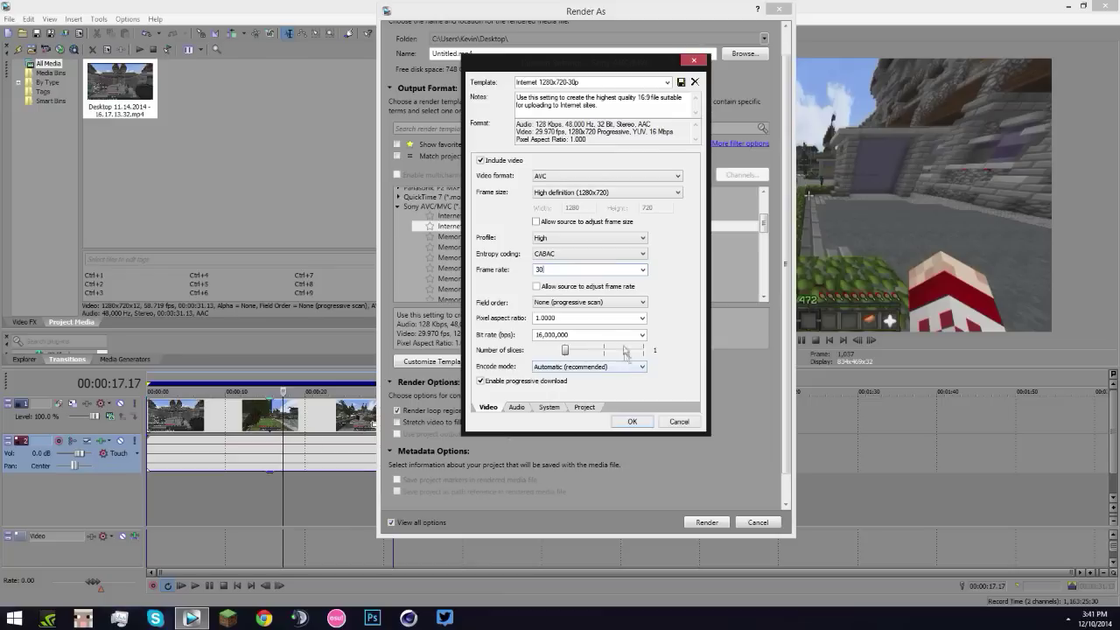
type("0")
left_click(613, 366)
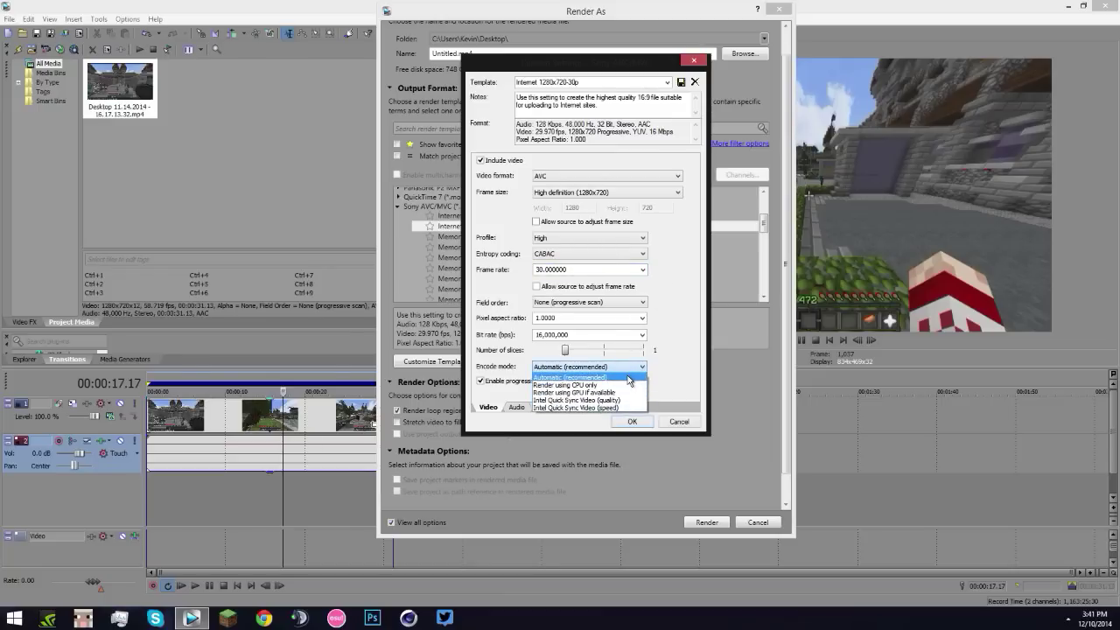
left_click(628, 378)
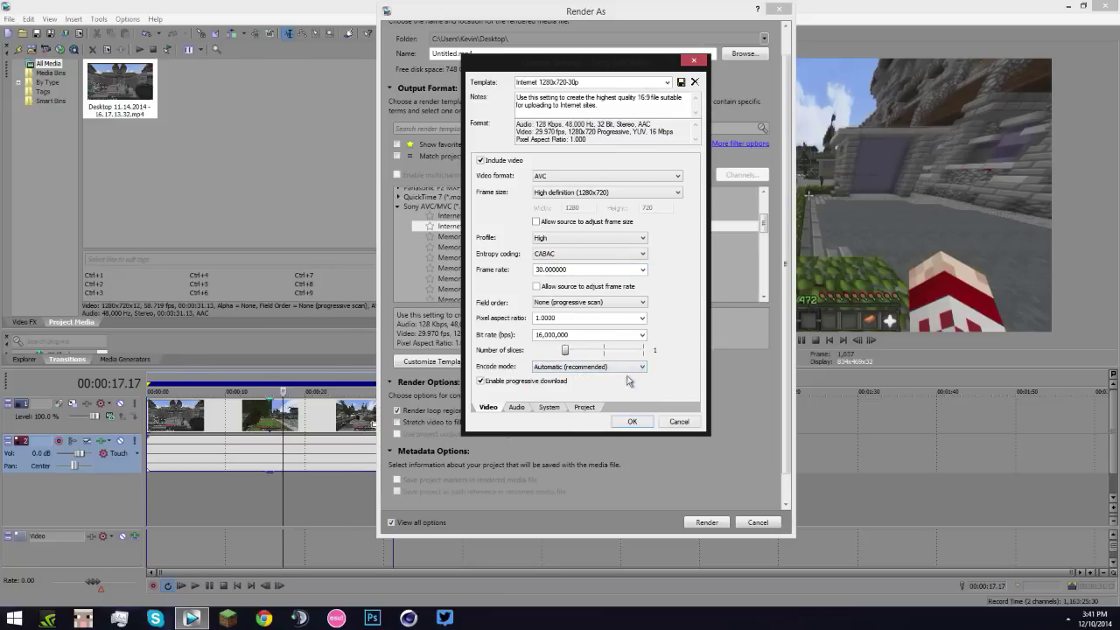
Step: Check GPU availability in the template's system settings and review its audio settings
left_click(549, 408)
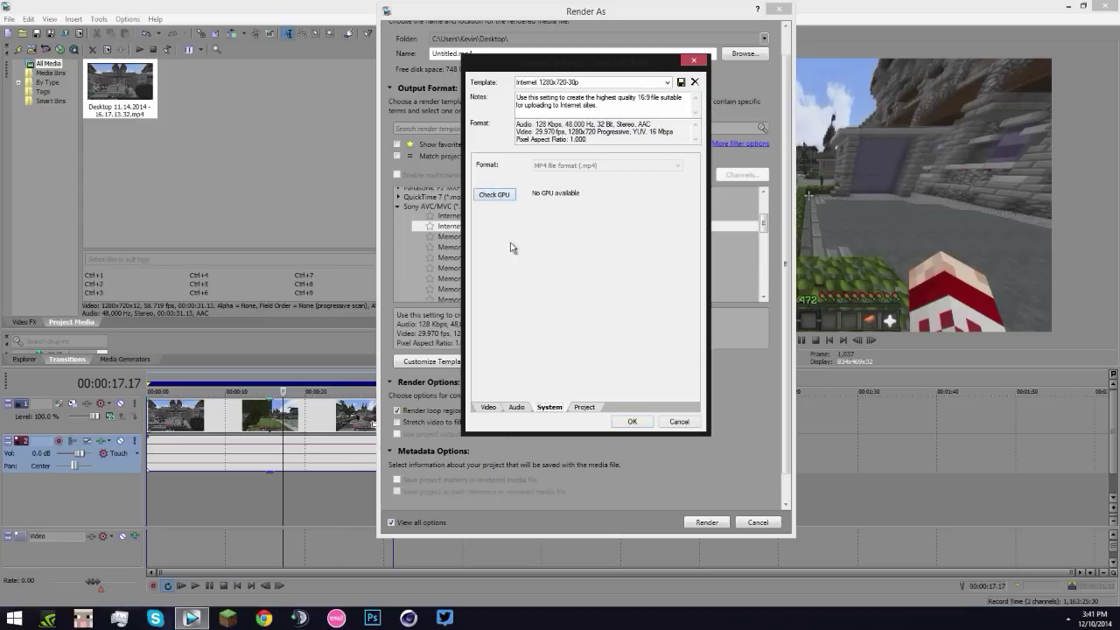
left_click(516, 407)
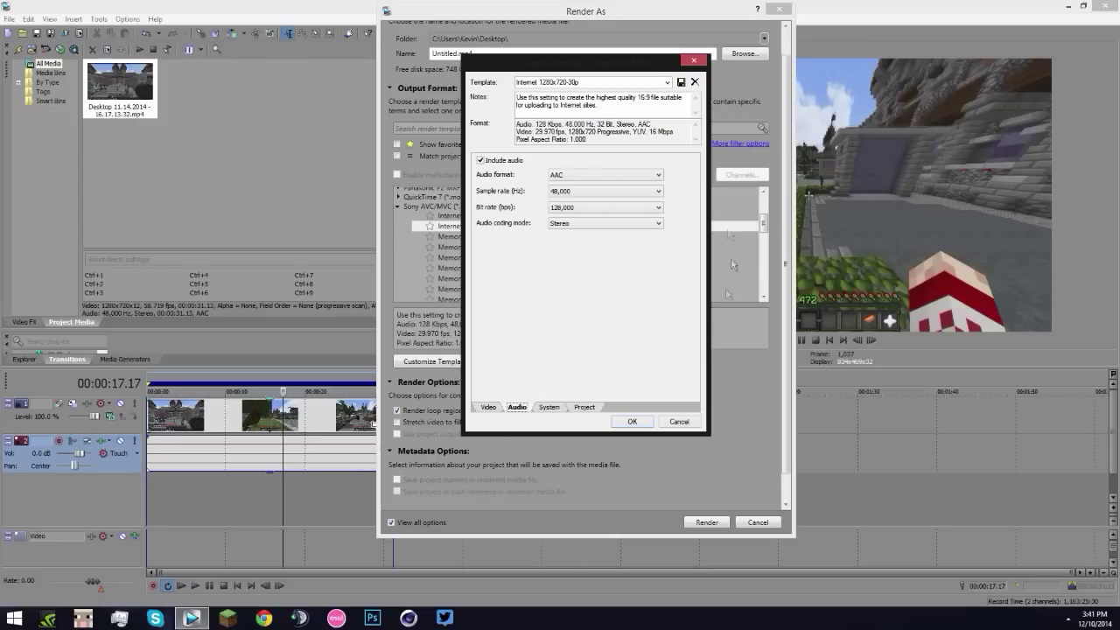
left_click(548, 407)
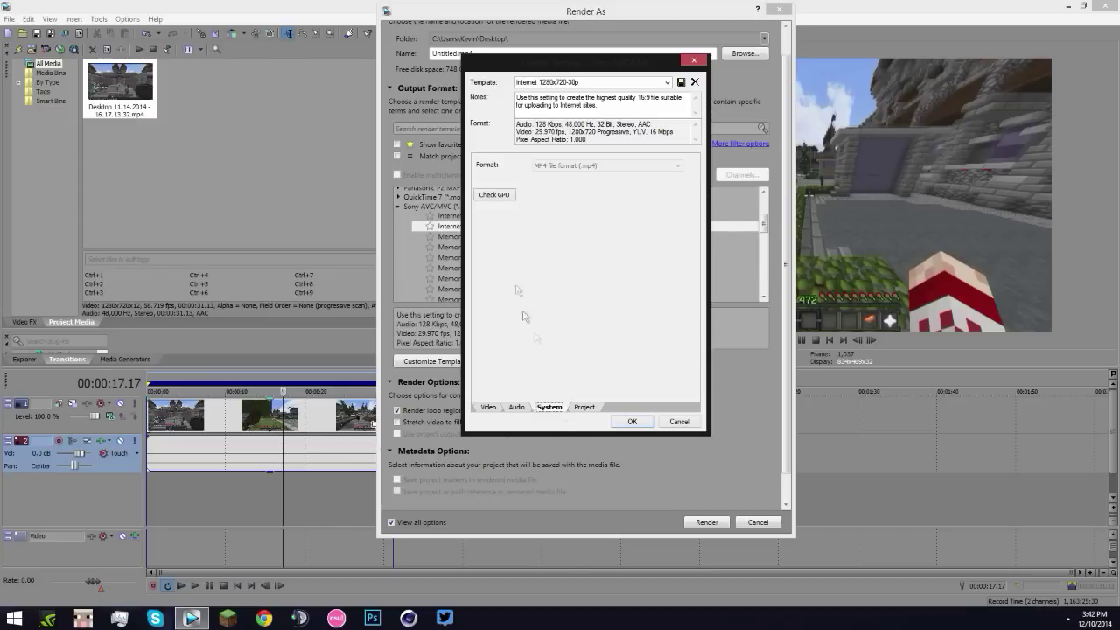
left_click(494, 194)
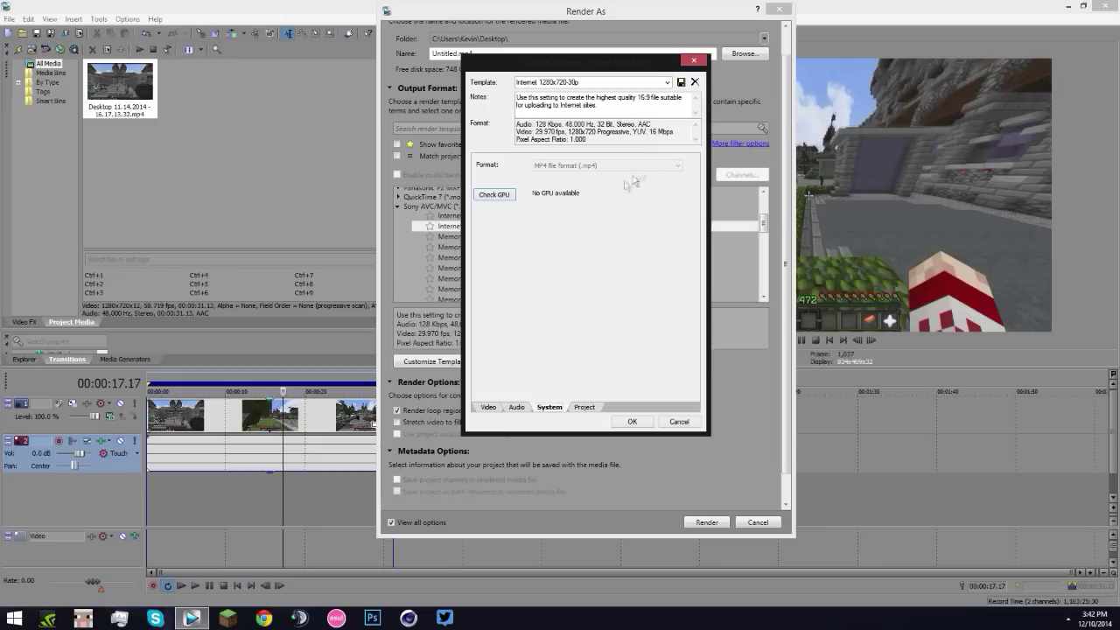
Step: Set the template's video rendering quality to Best and accept the customized template
left_click(586, 406)
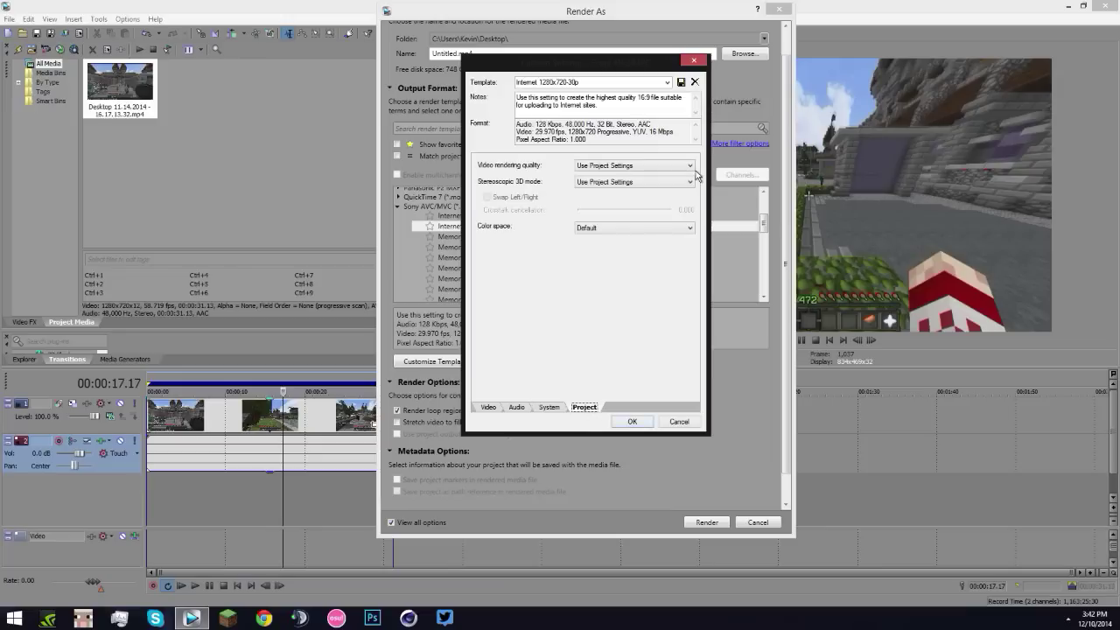
left_click(659, 166)
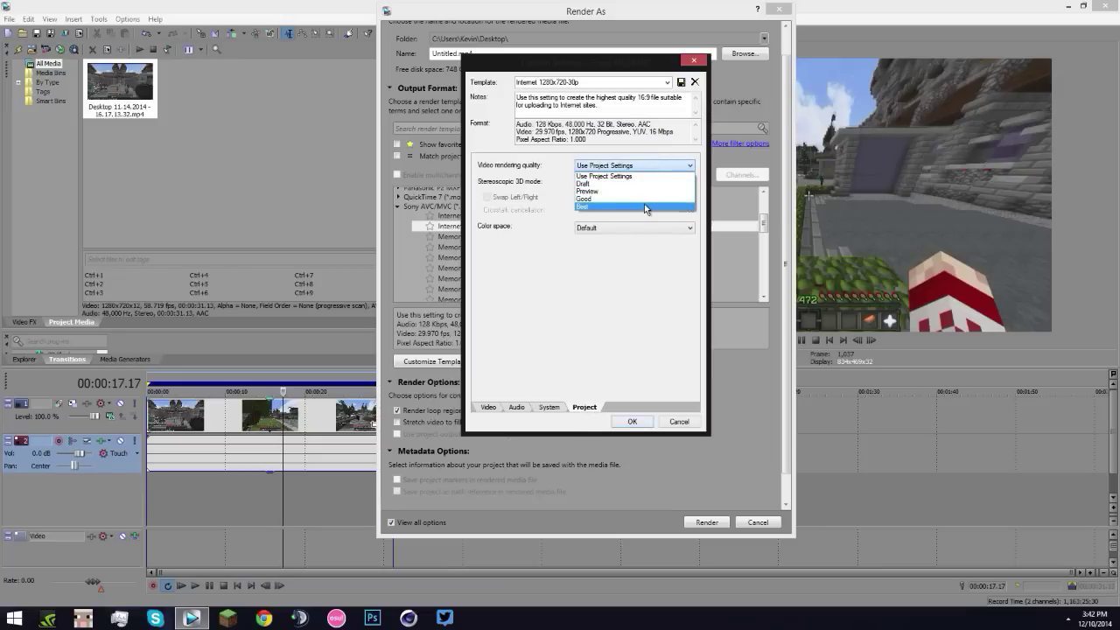
left_click(646, 207)
left_click(632, 421)
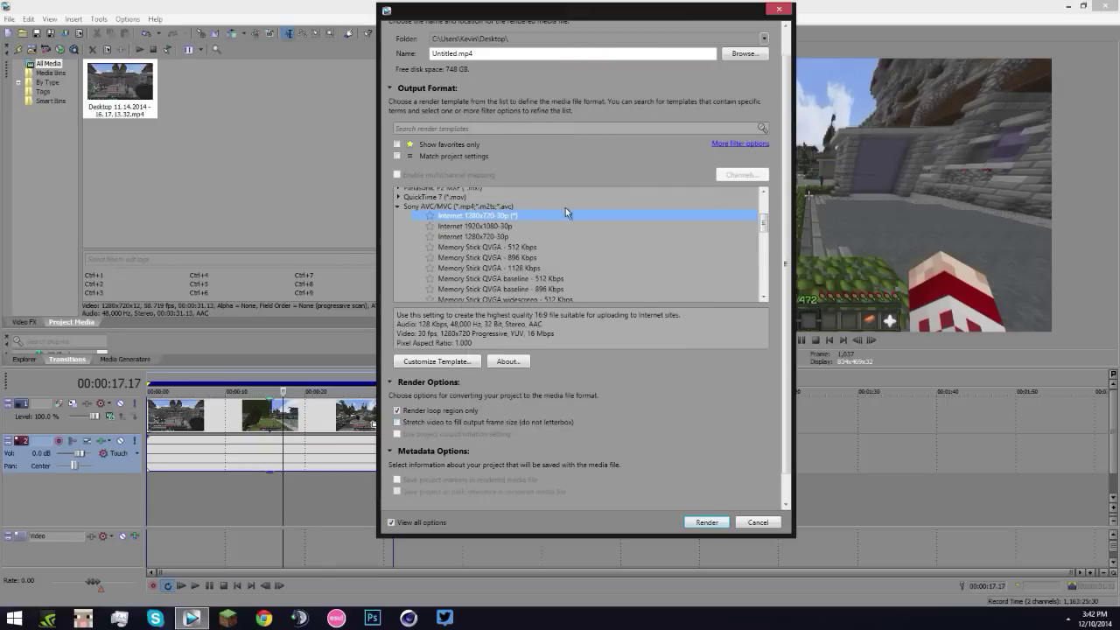
Step: Start rendering the clip to a file named fesewadawdasdwafafw, and cancel the render
left_click(637, 52)
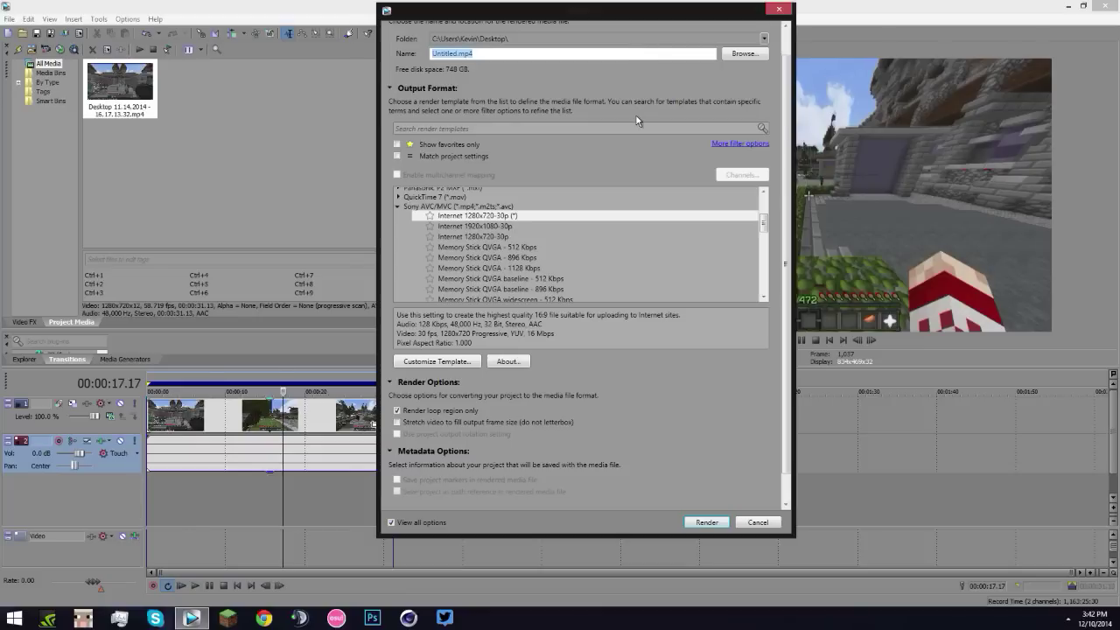
type("fesewadawdasdwa")
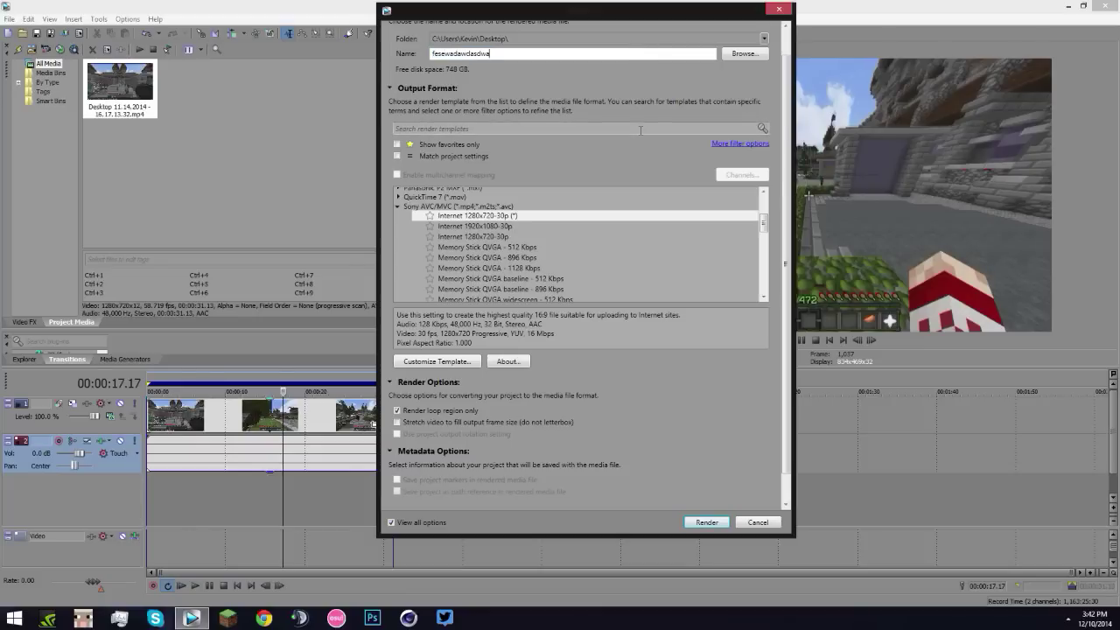
type("fafw")
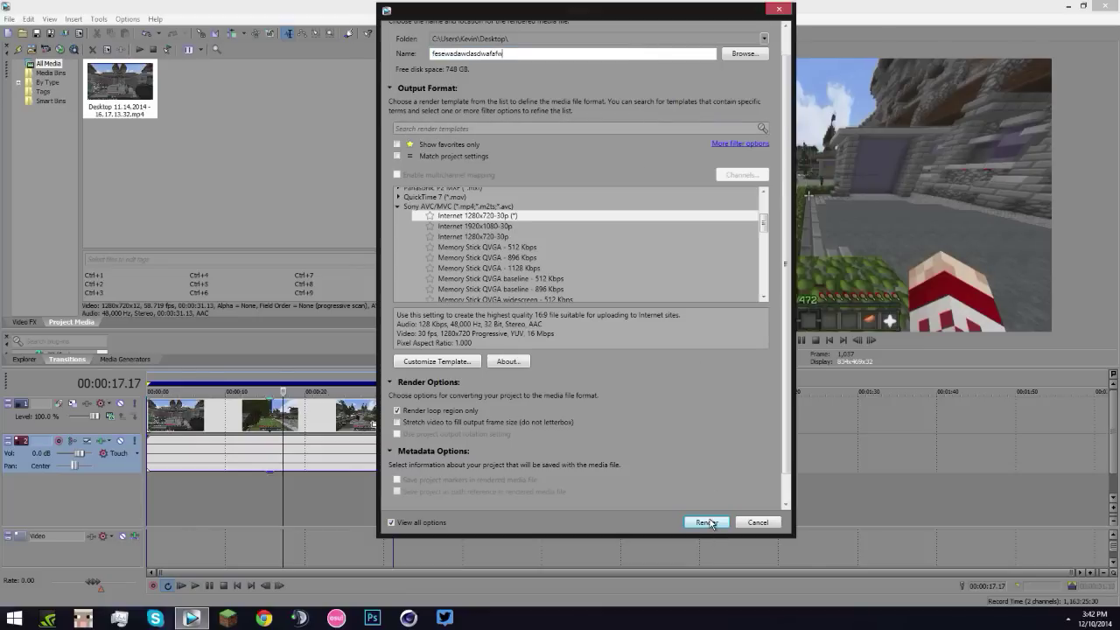
left_click(706, 523)
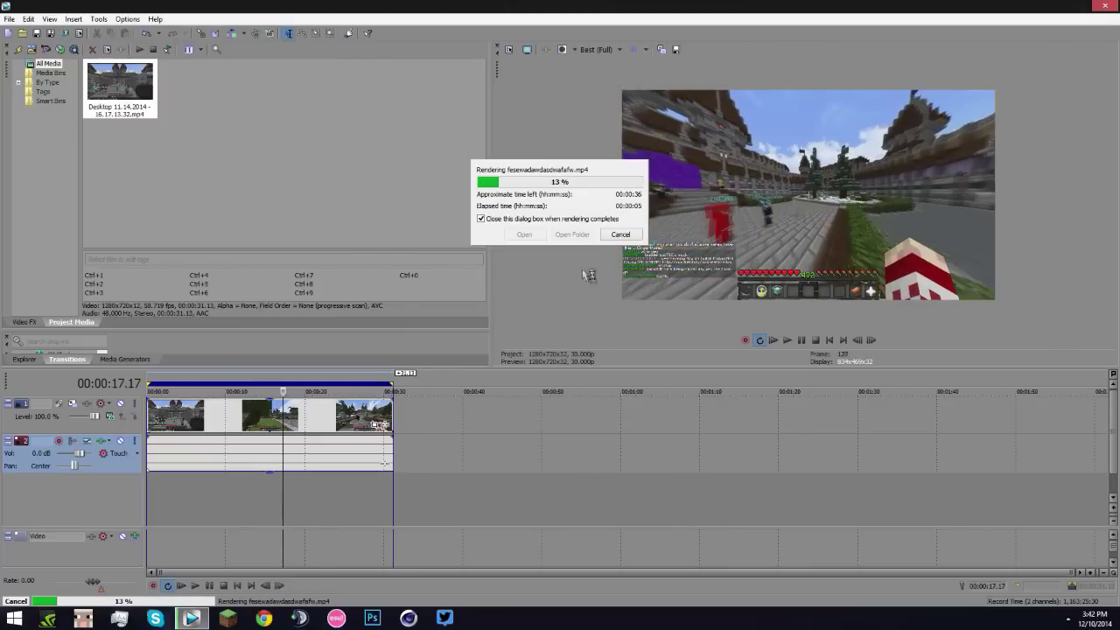
left_click(620, 235)
Step: Launch Minecraft 1.7.10 from its launcher, close the extra launcher window, and maximize the game window
left_click(227, 618)
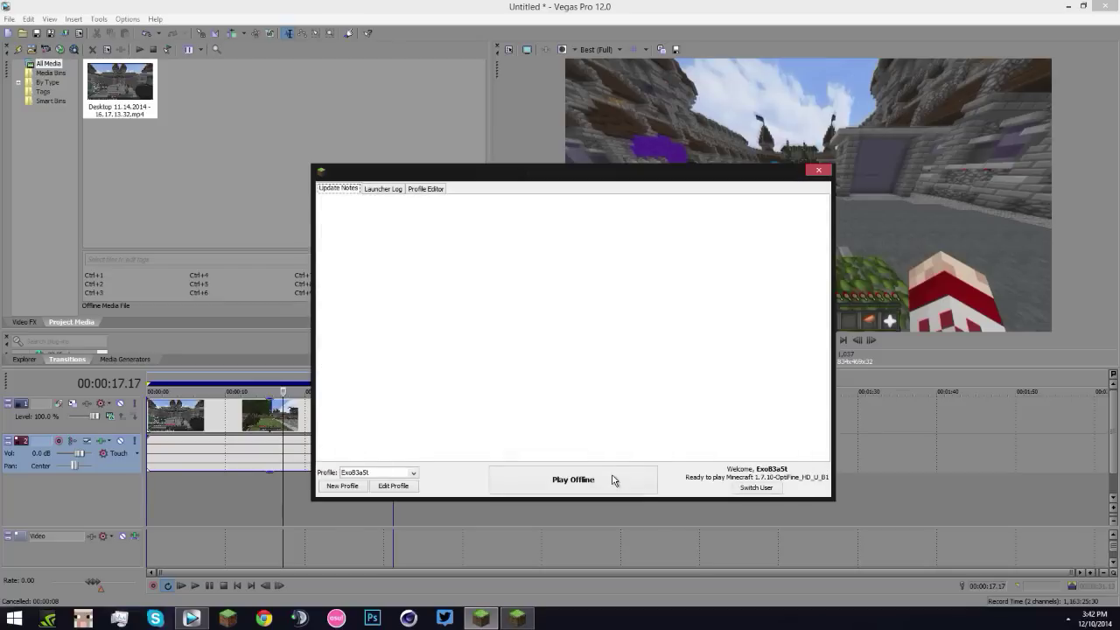
left_click(614, 480)
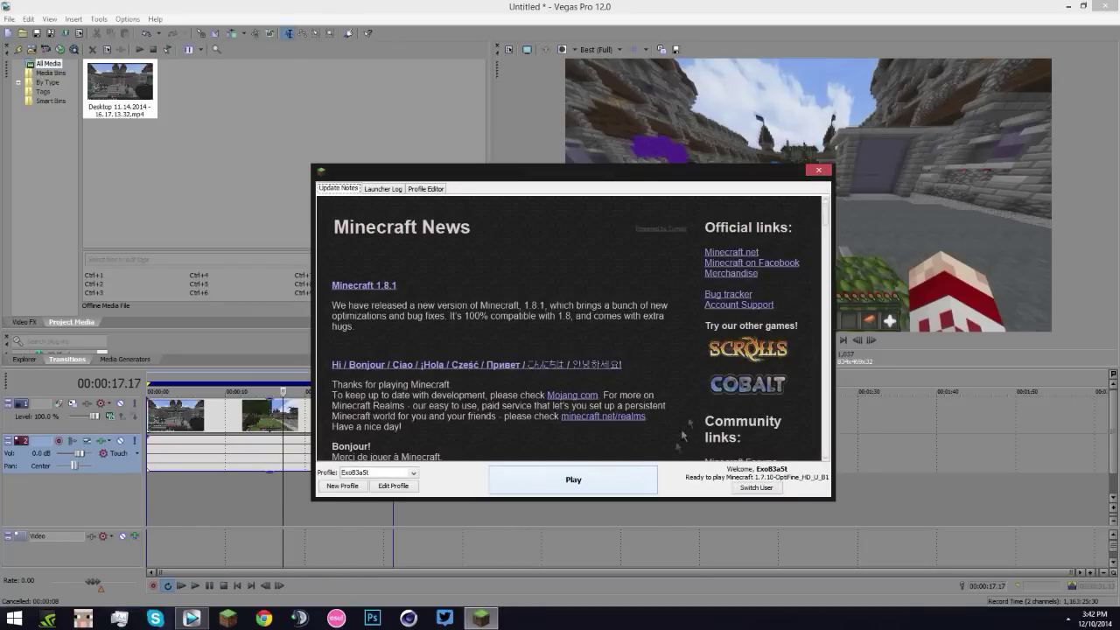
left_click(817, 171)
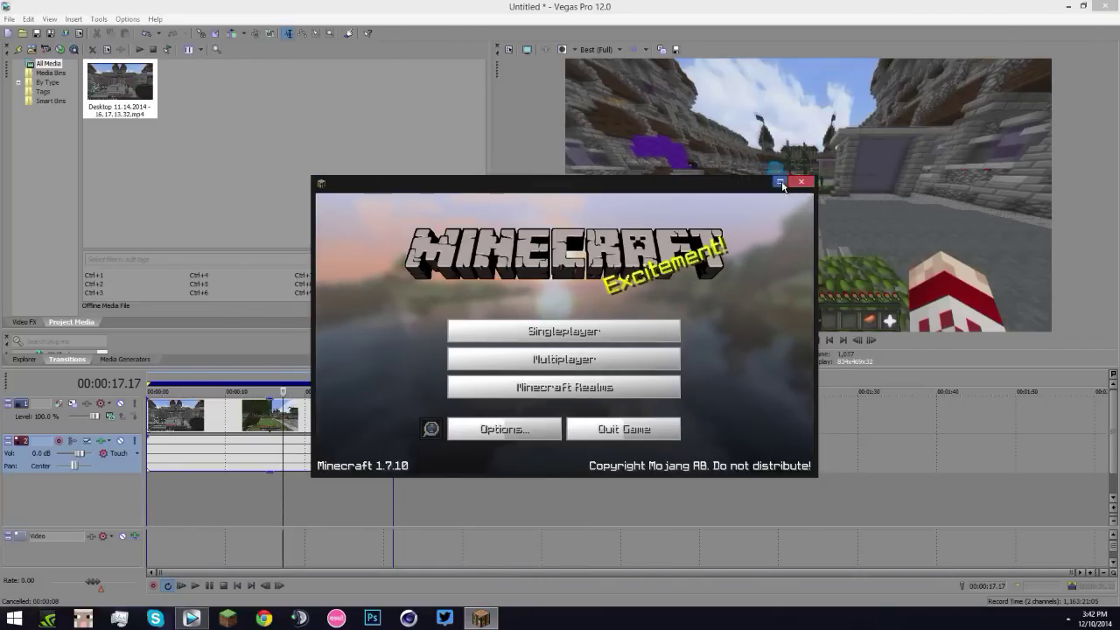
left_click(773, 180)
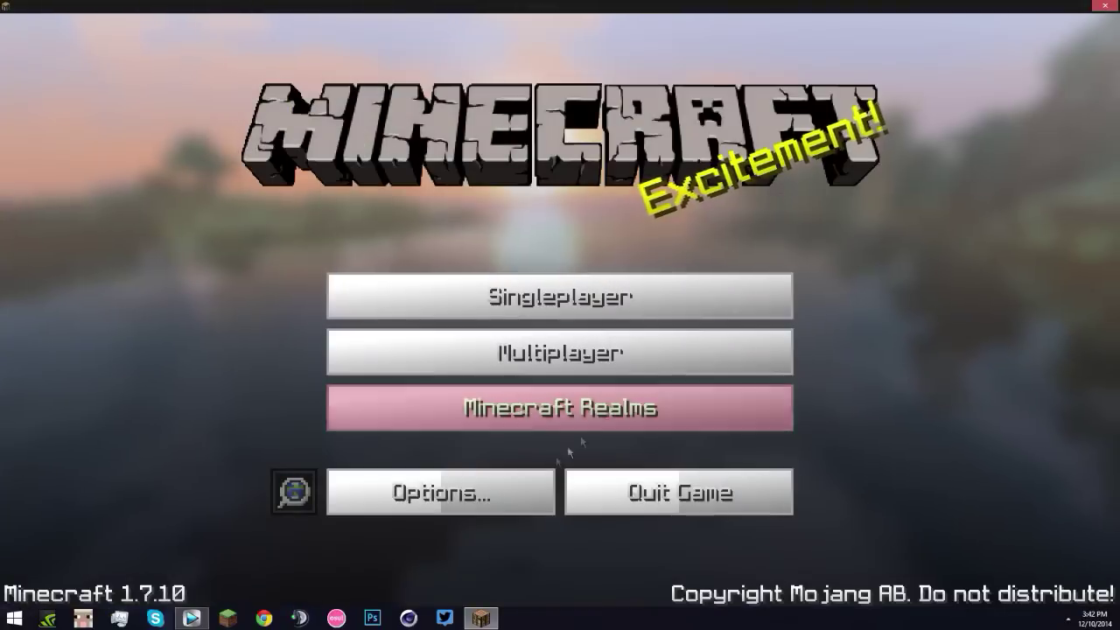
Step: In Minecraft's control settings, bind Toggle Perspective to R and Zoom to G
left_click(500, 488)
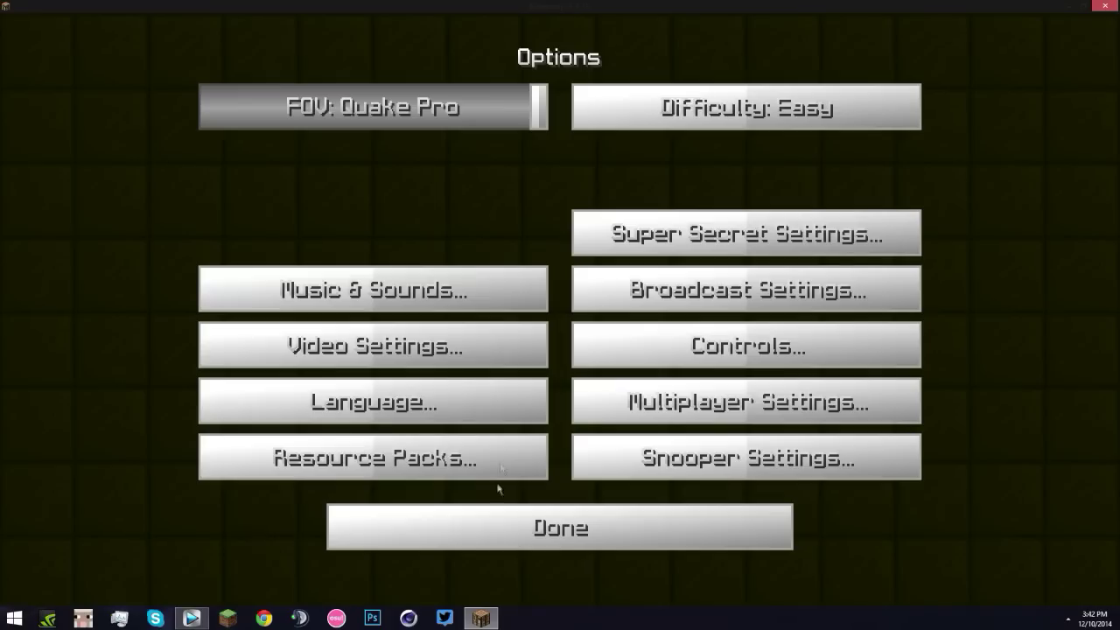
left_click(744, 356)
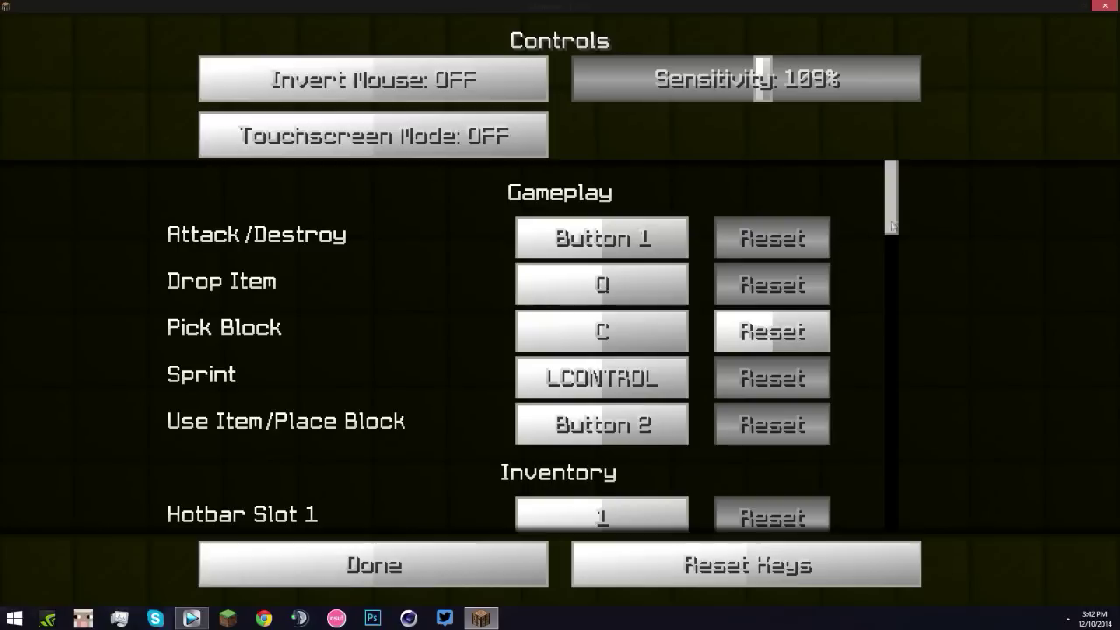
left_click_drag(882, 213, 867, 376)
left_click(648, 389)
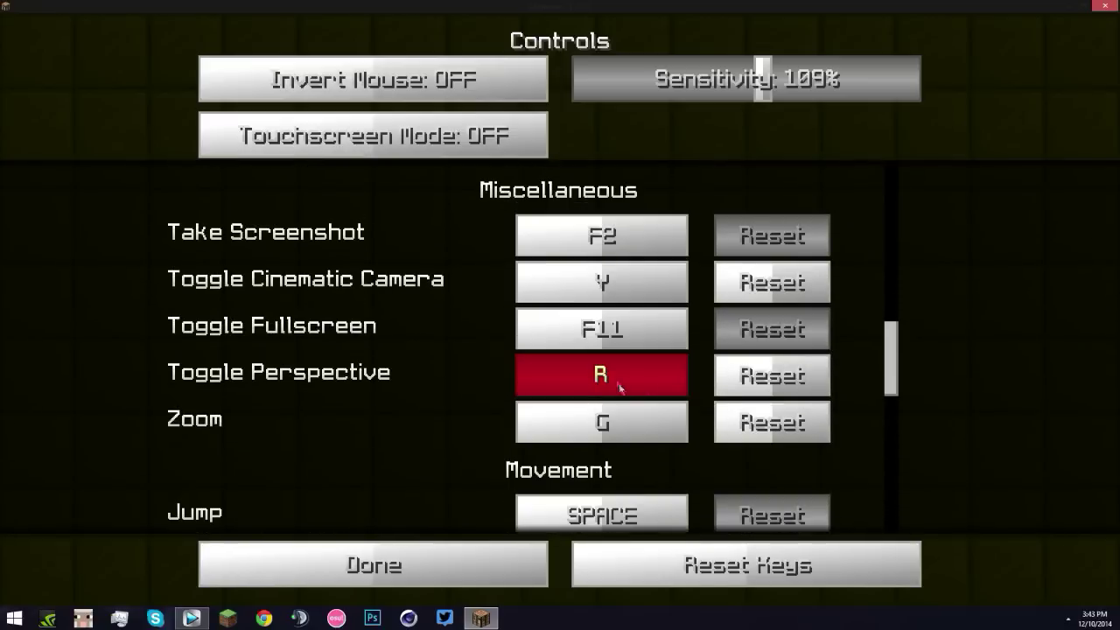
key("r")
left_click(634, 417)
key("g")
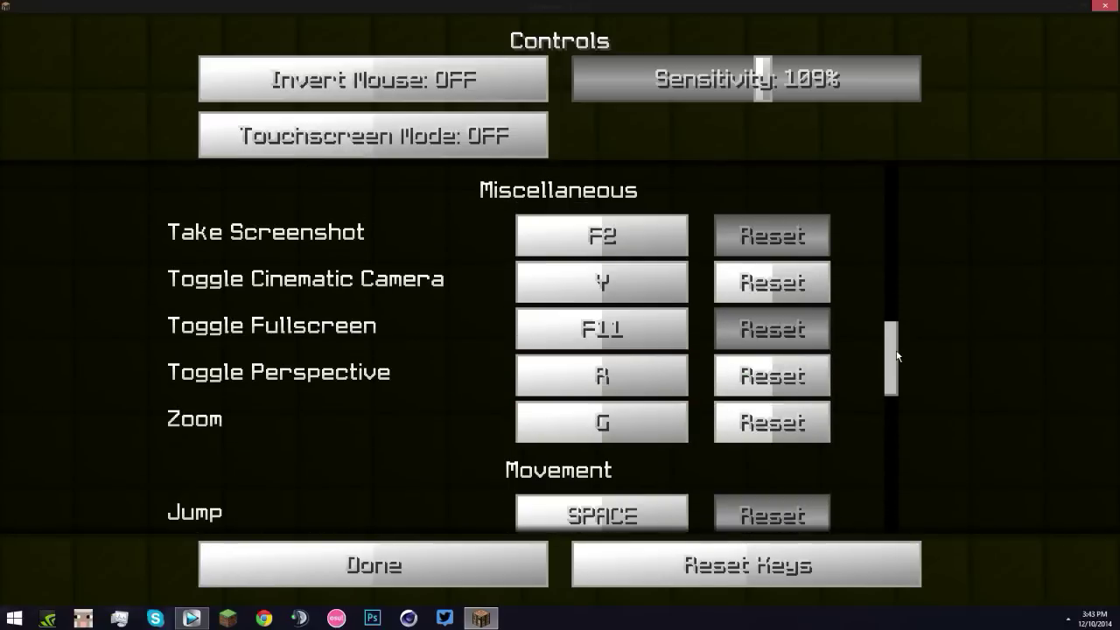
left_click_drag(897, 356, 874, 496)
left_click(449, 563)
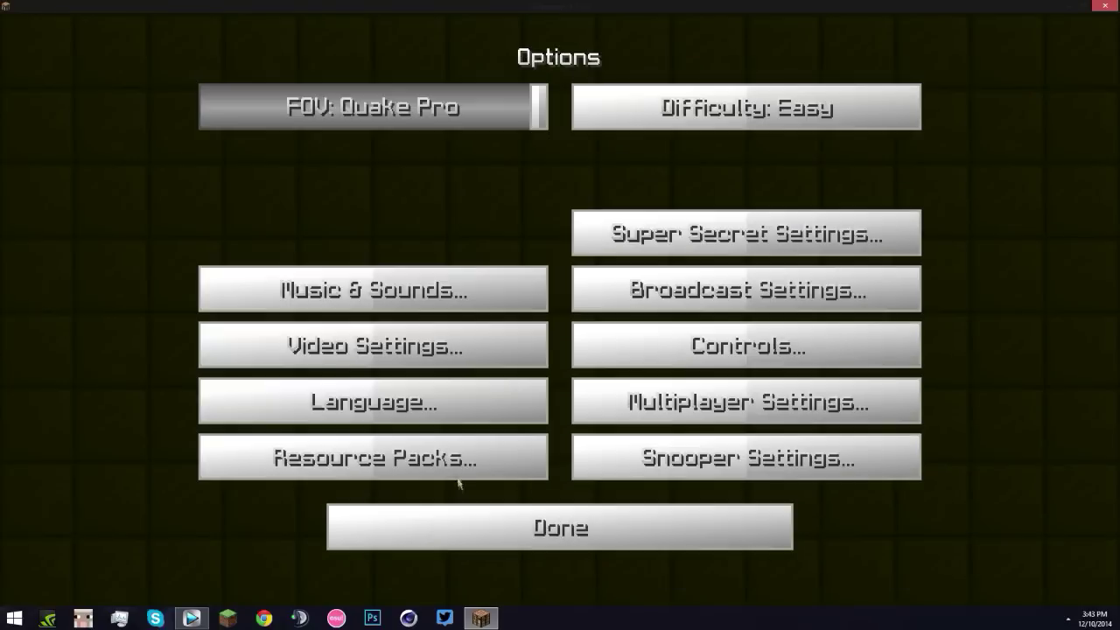
Step: Turn Fog off in Minecraft's video settings and return to the title screen
left_click(500, 340)
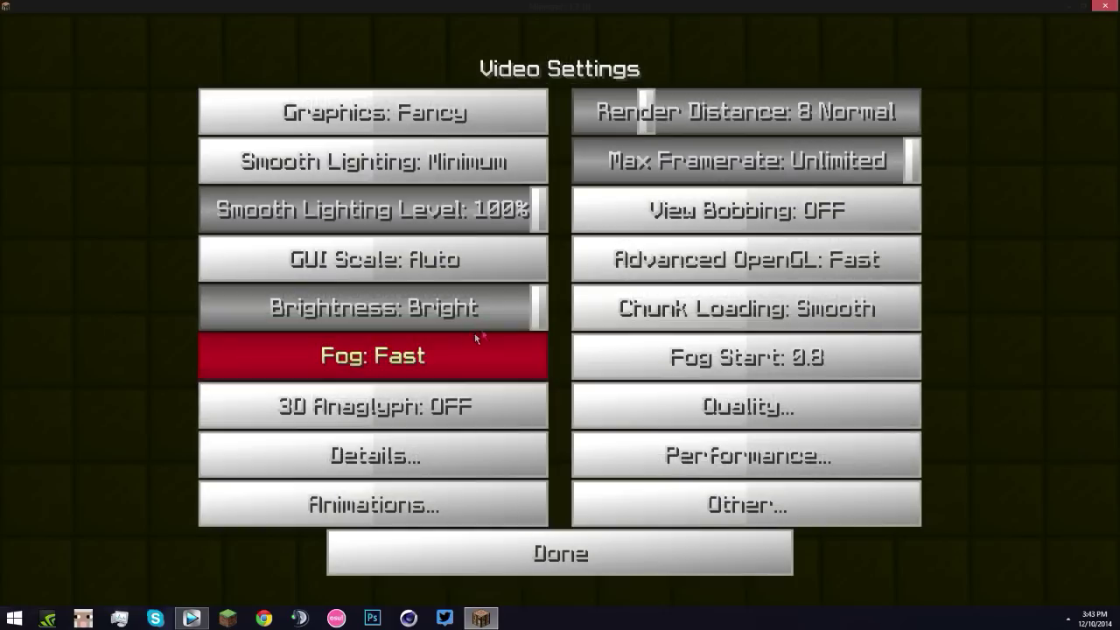
left_click(537, 354)
left_click(536, 354)
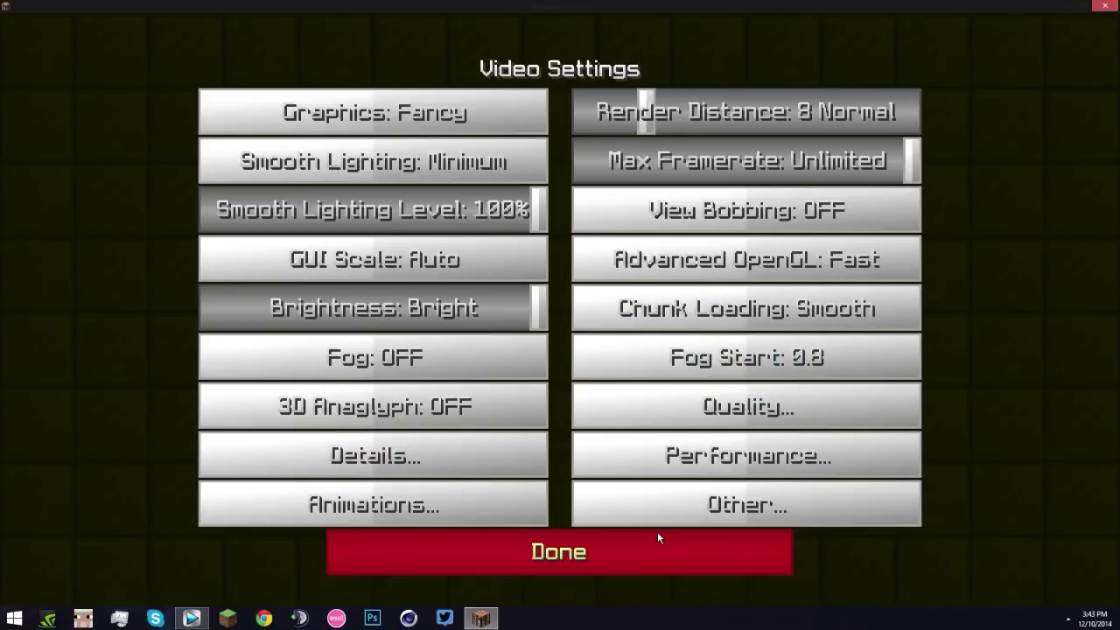
left_click(564, 556)
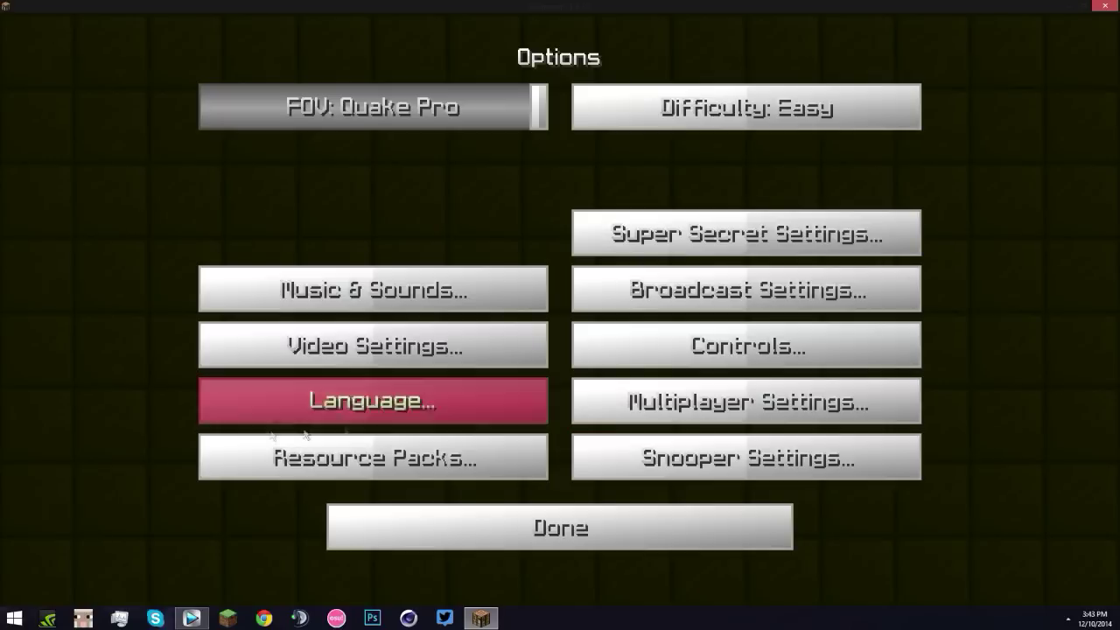
left_click(594, 515)
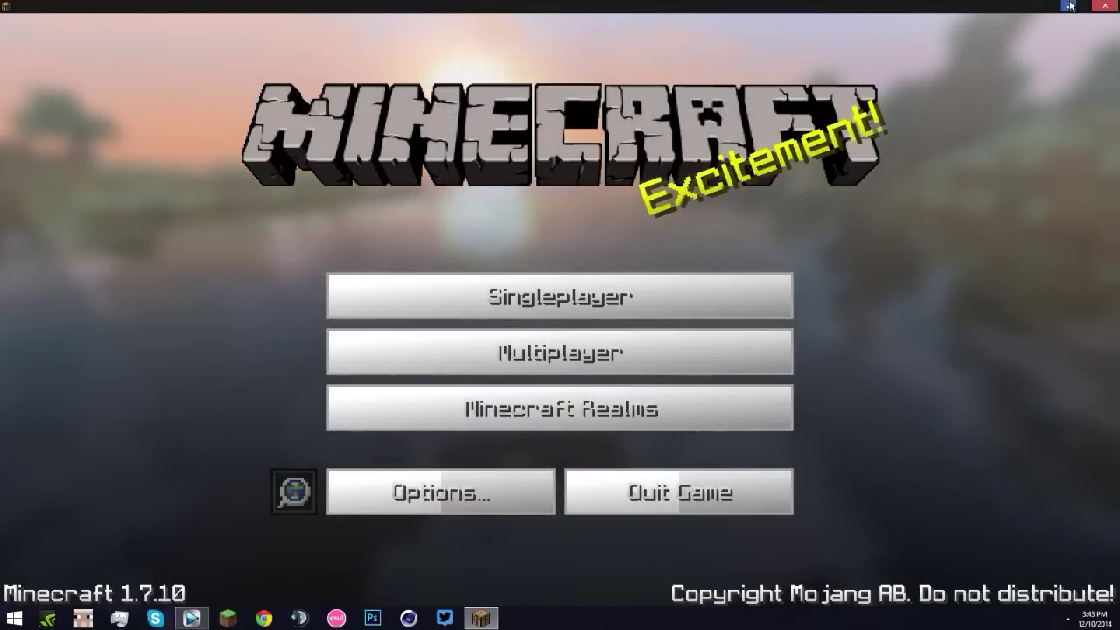